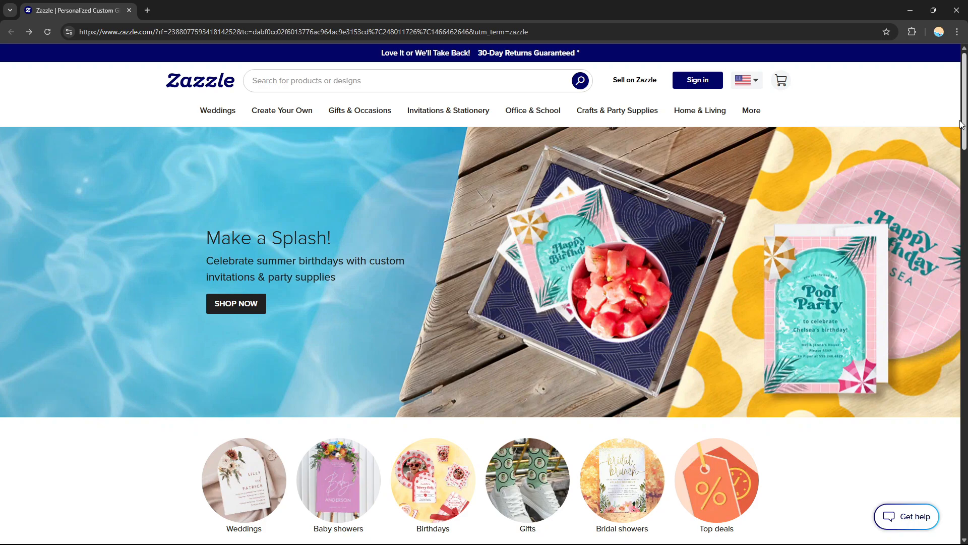
Look through the Zazzle home page's featured sections and its product categories, including Create Your Own and Office & School.
scroll(964, 132, down, 5)
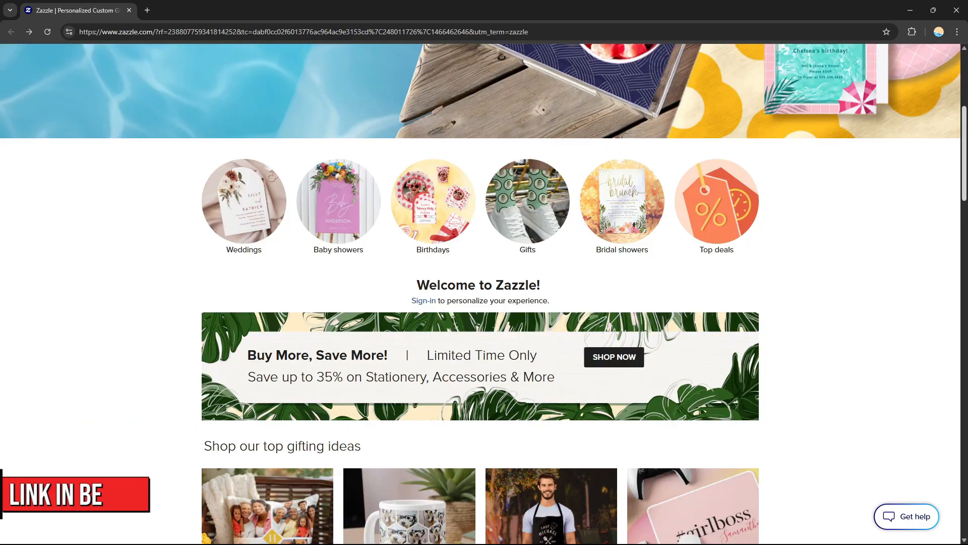
scroll(480, 293, down, 9)
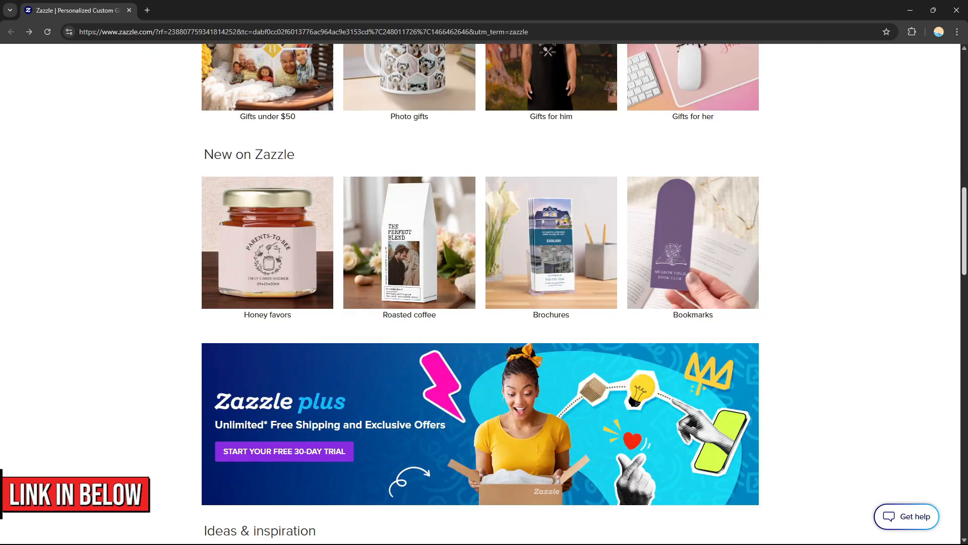
scroll(481, 293, down, 8)
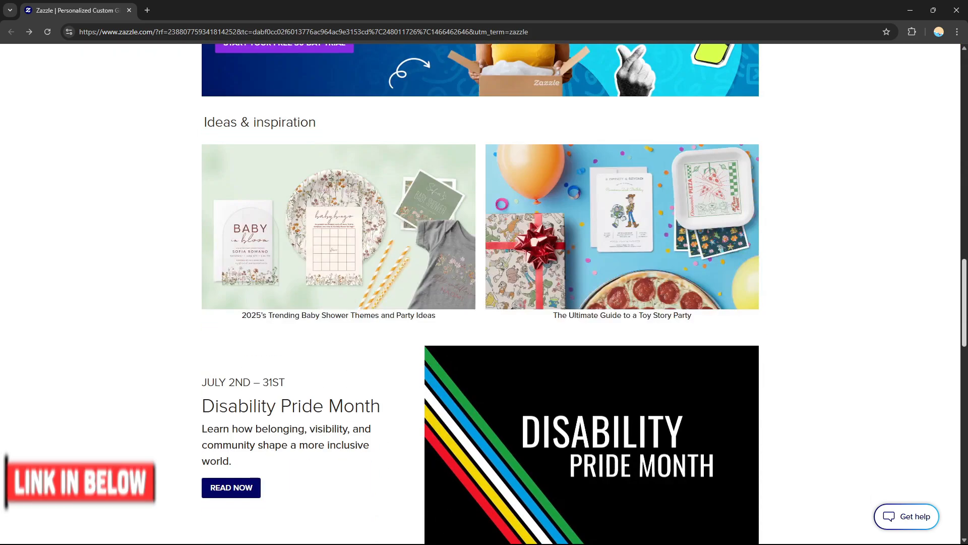
scroll(480, 293, down, 6)
scroll(480, 293, down, 8)
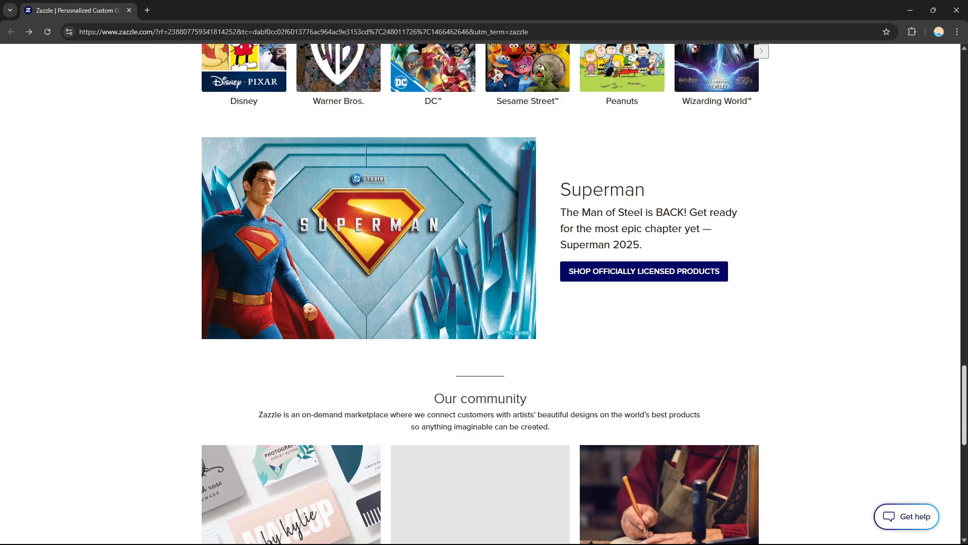
scroll(481, 293, up, 20)
scroll(480, 292, up, 9)
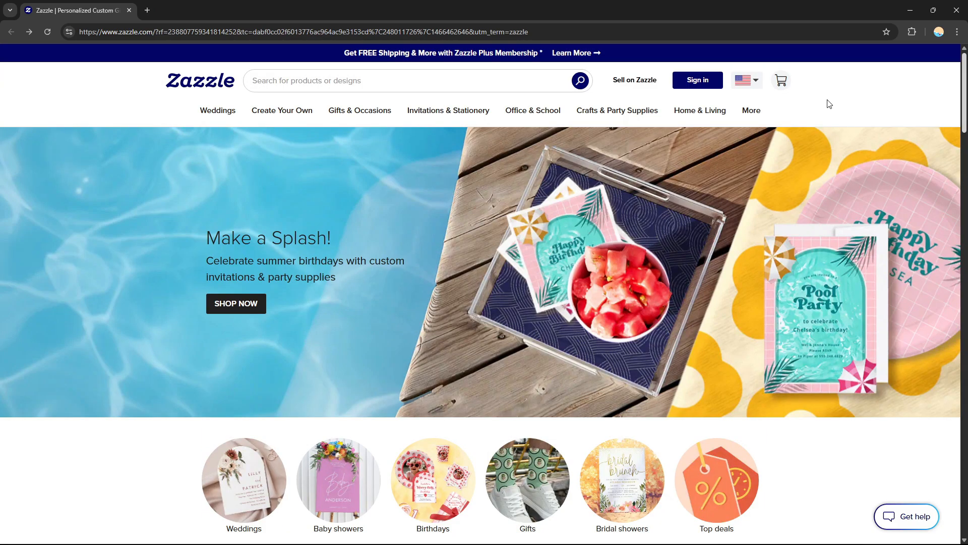
mouse_move(409, 115)
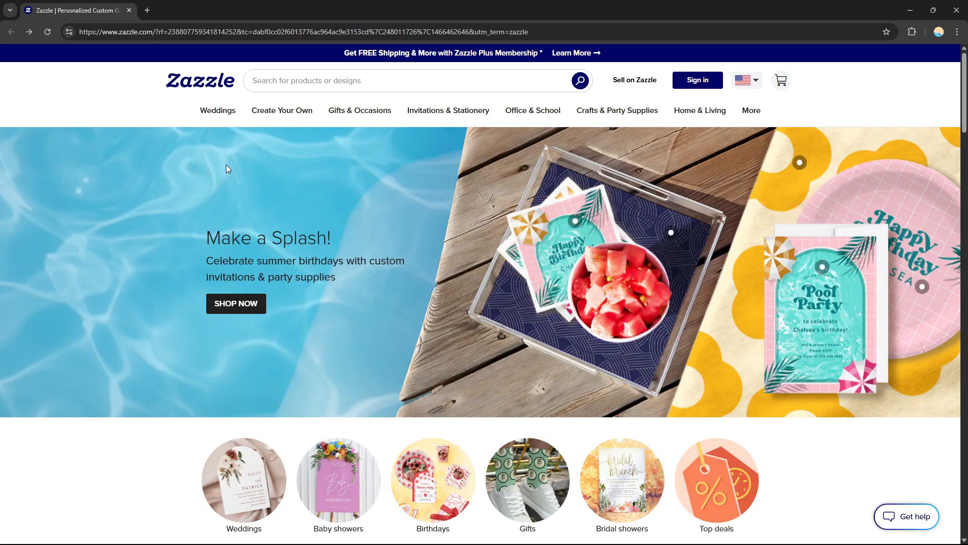
mouse_move(274, 112)
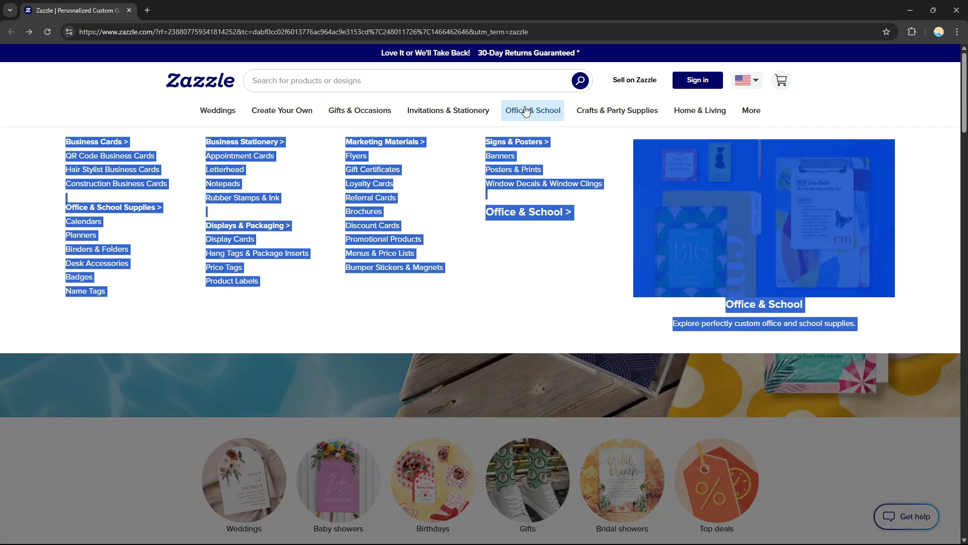
click(538, 114)
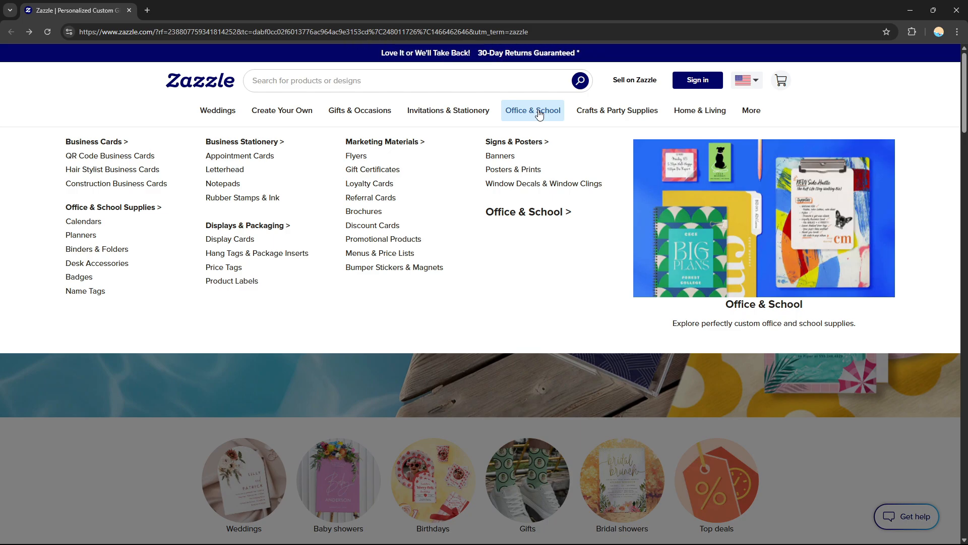
mouse_move(712, 114)
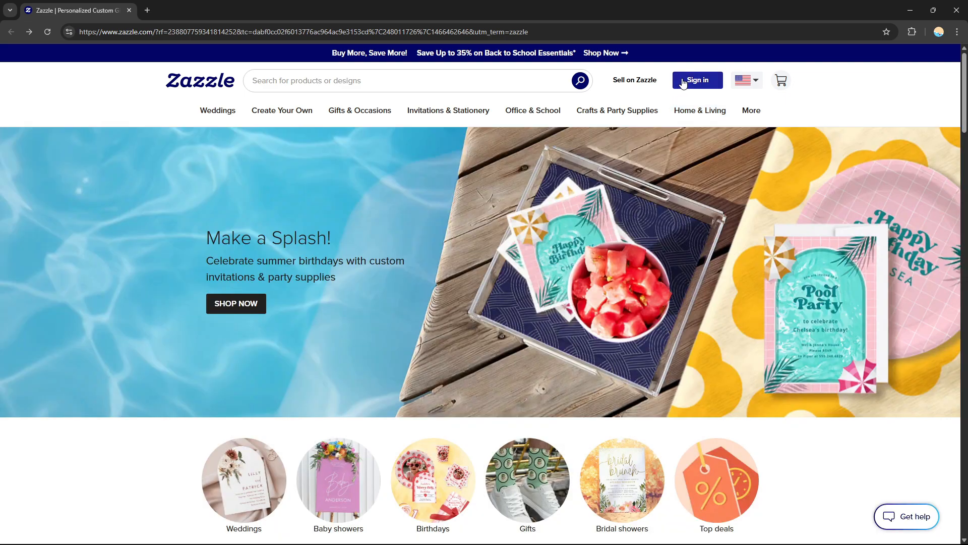
Sign in to the site by continuing with Google, and check the account options.
click(683, 83)
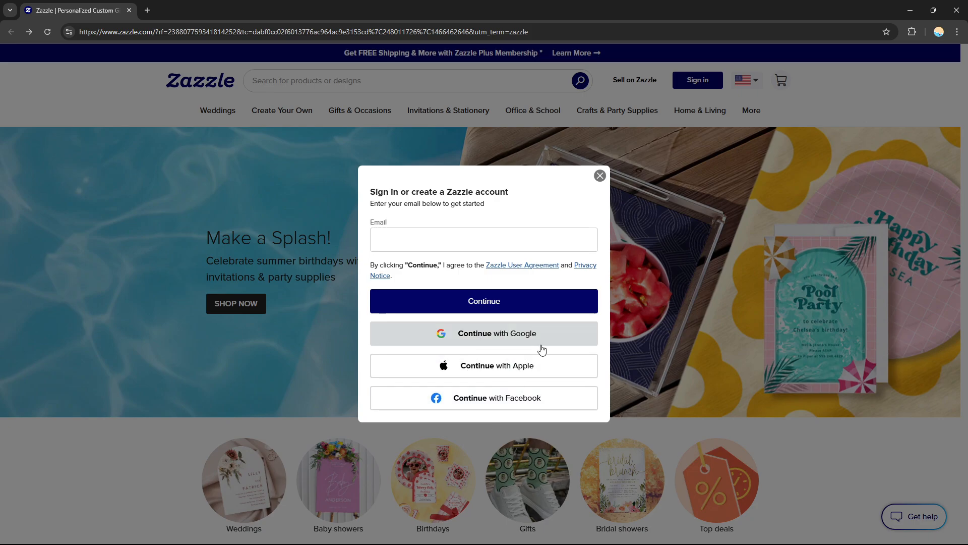
click(507, 347)
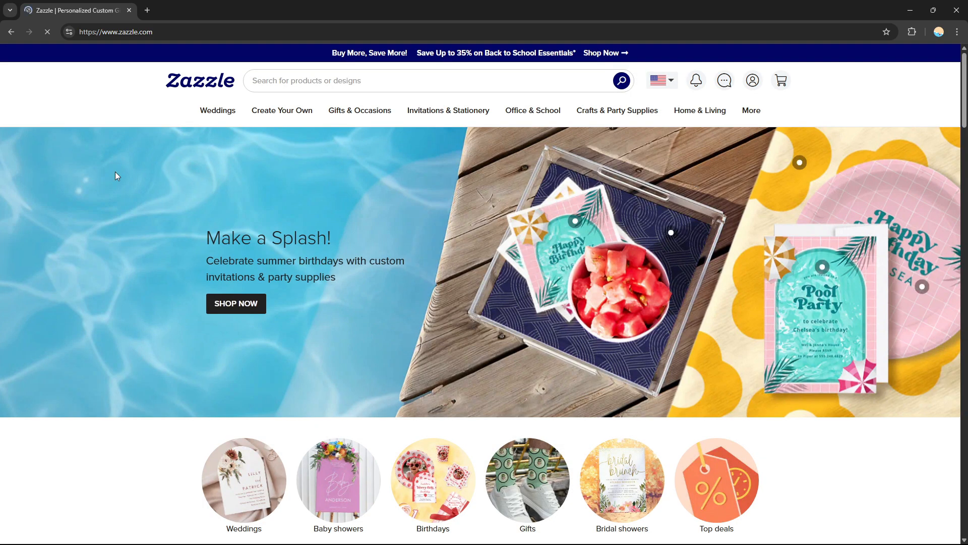
scroll(480, 293, down, 1)
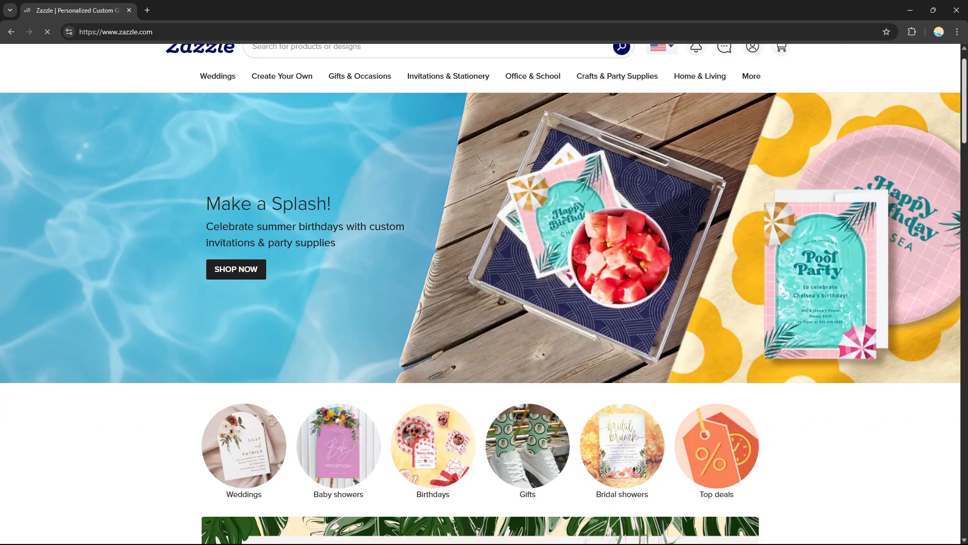
scroll(754, 93, up, 1)
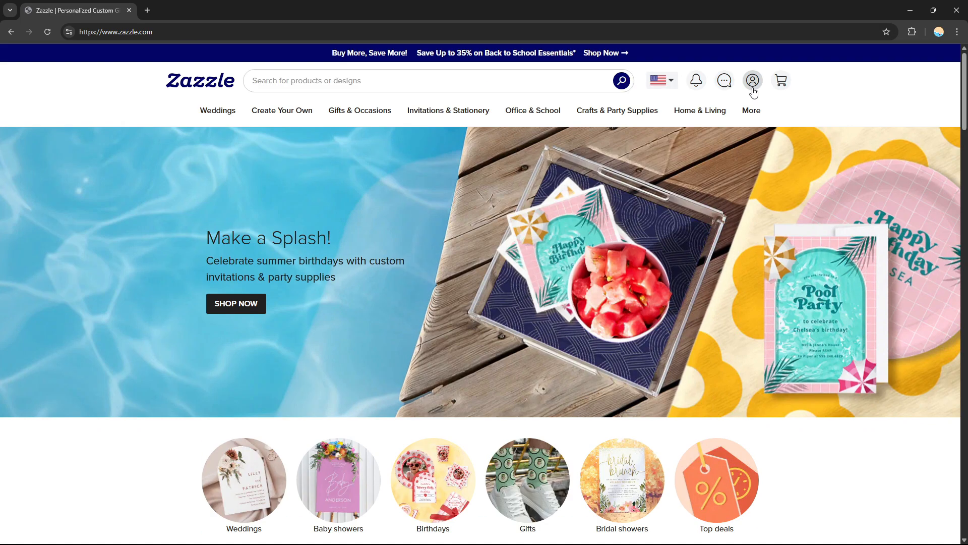
click(752, 83)
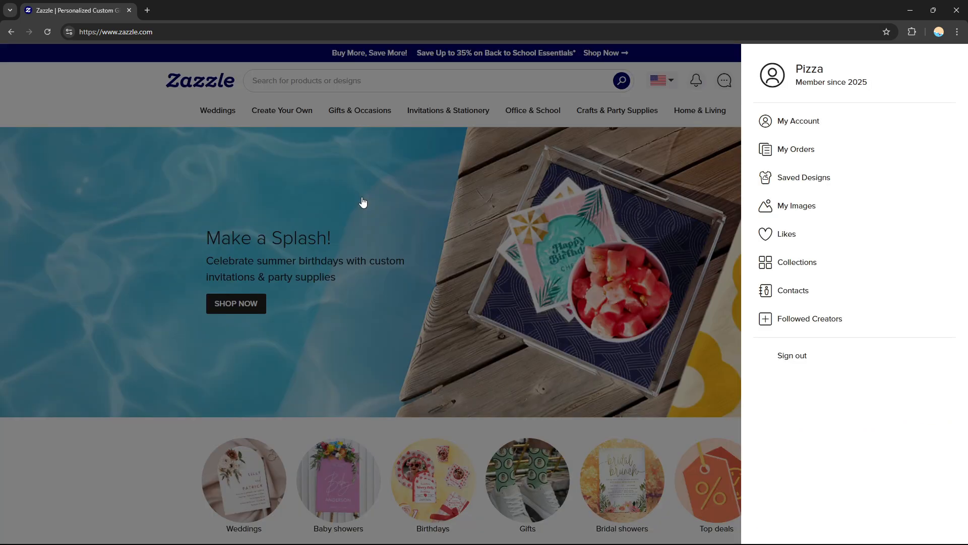
drag(963, 114, 958, 211)
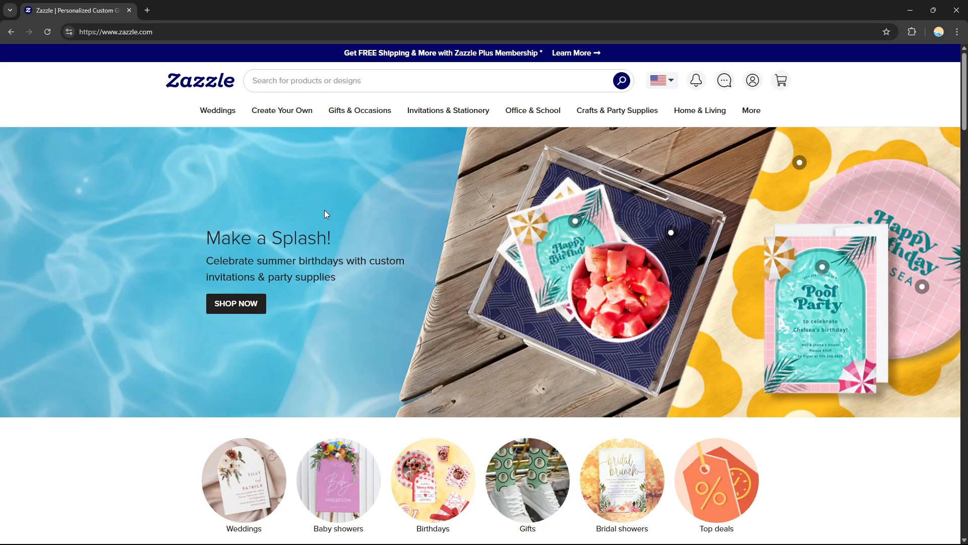
Open the Create Your Own catalogue of custom phone cases from the Electronics category.
mouse_move(296, 119)
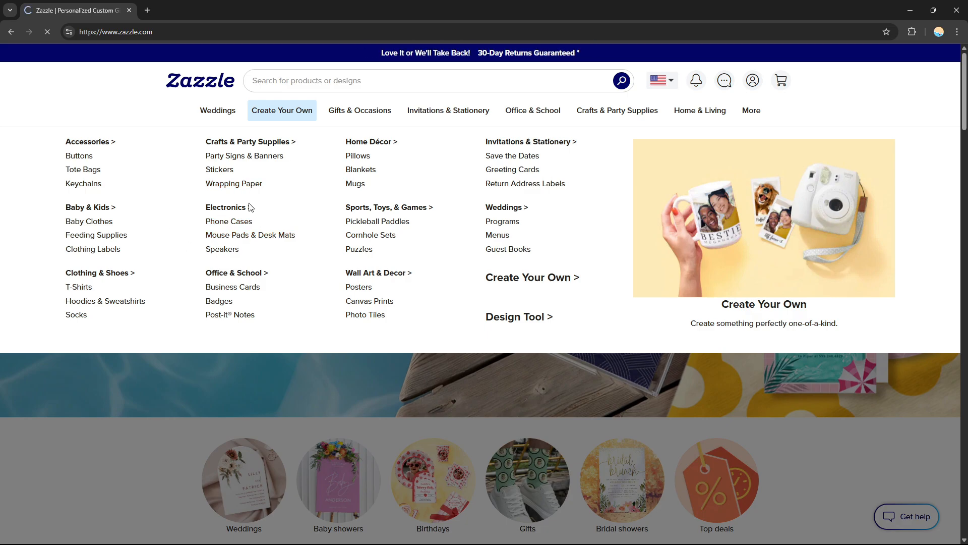
click(239, 224)
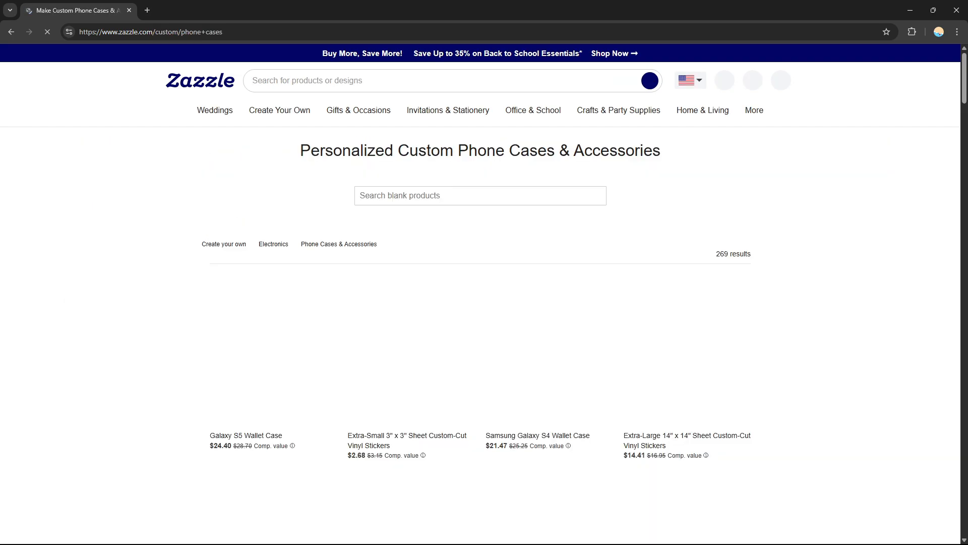
drag(964, 91, 525, 331)
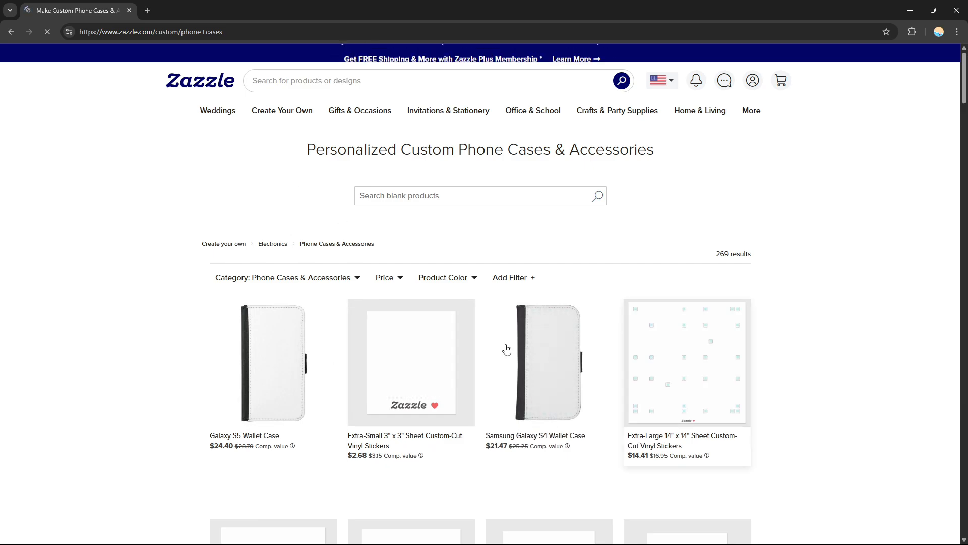
Choose the Case-Mate Phone Case for Apple iPhone 14, Barely There, and start adding a design to it.
scroll(622, 328, down, 5)
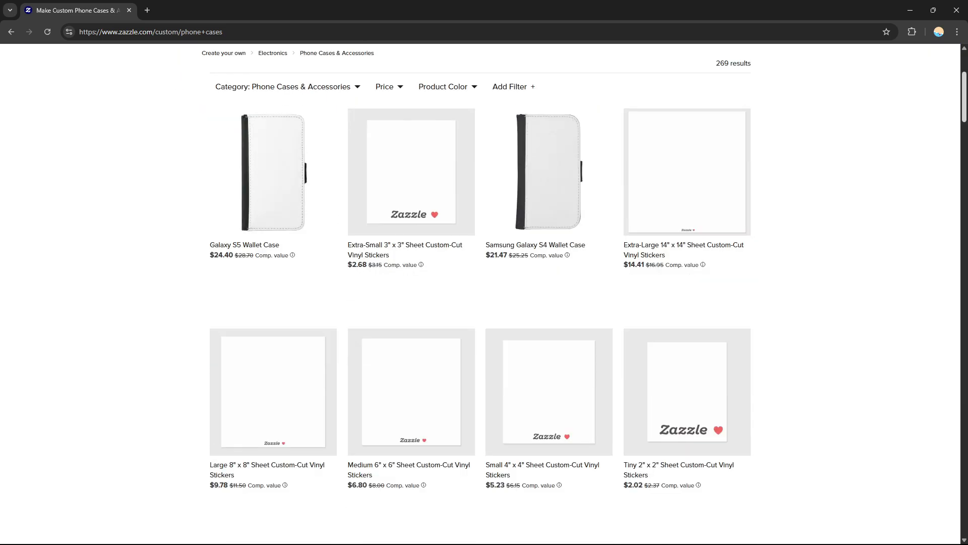
scroll(341, 465, down, 10)
scroll(341, 464, up, 6)
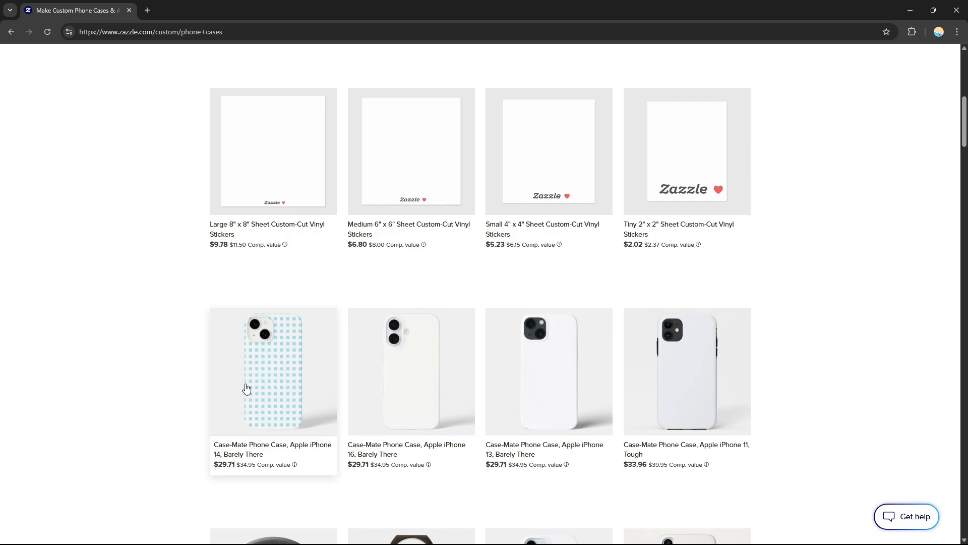
click(282, 377)
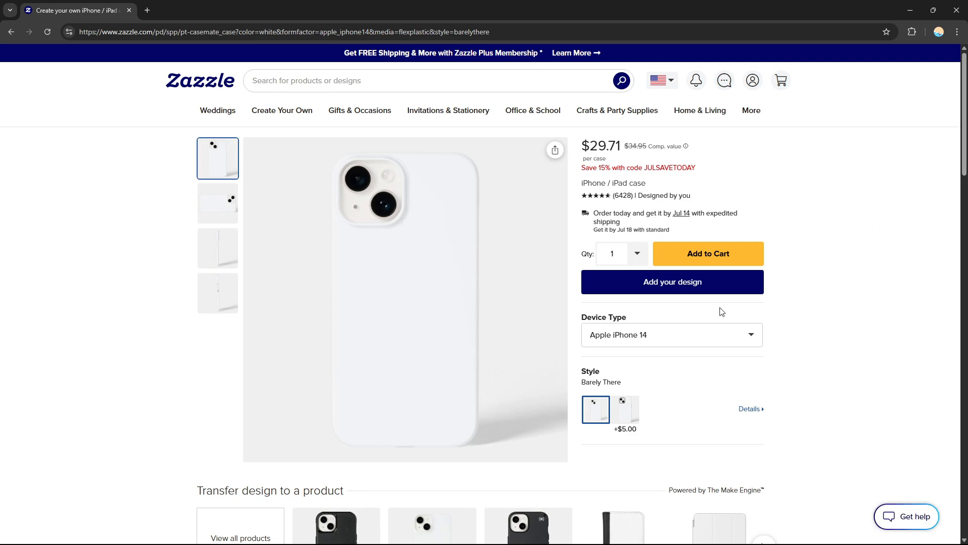
click(697, 285)
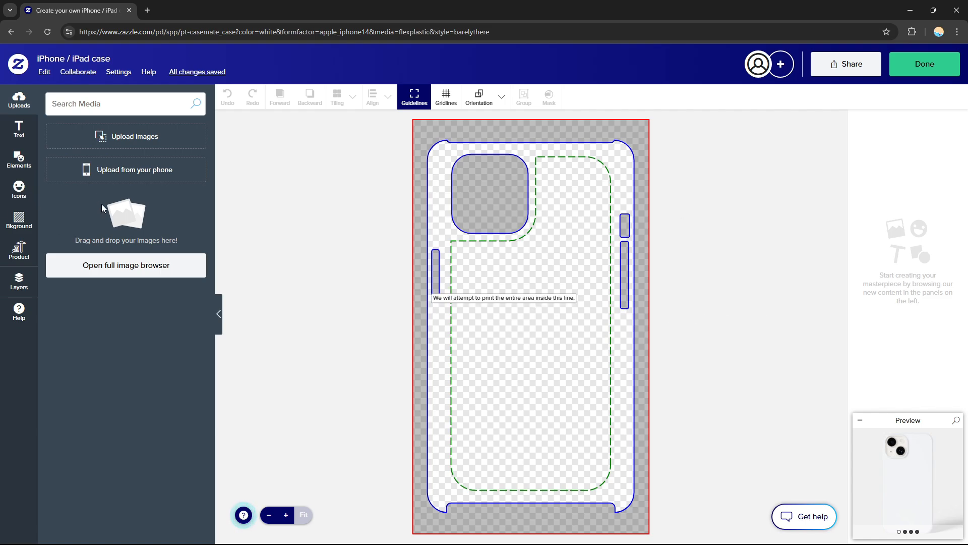
Examine the text, element and icon options that the design tool offers for the phone case.
click(2, 140)
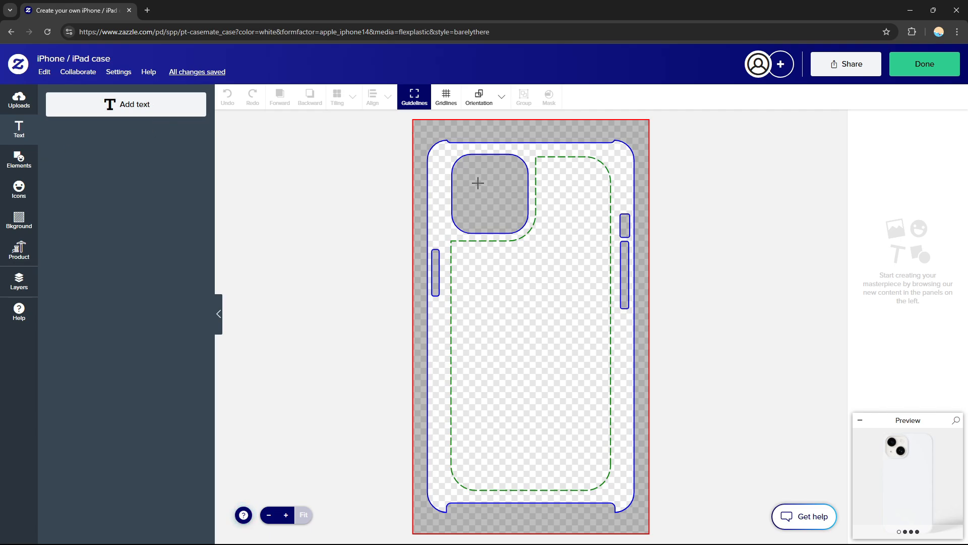
click(20, 159)
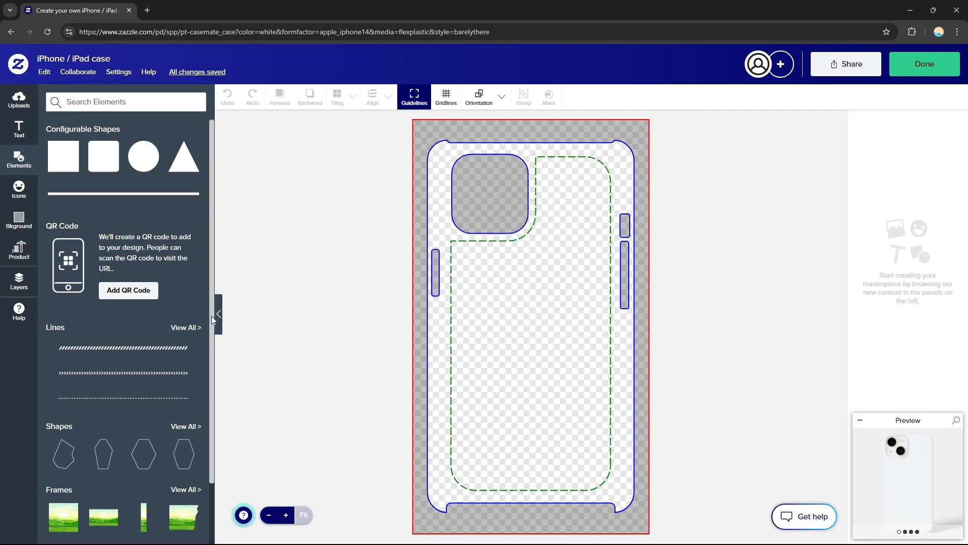
drag(212, 318, 206, 402)
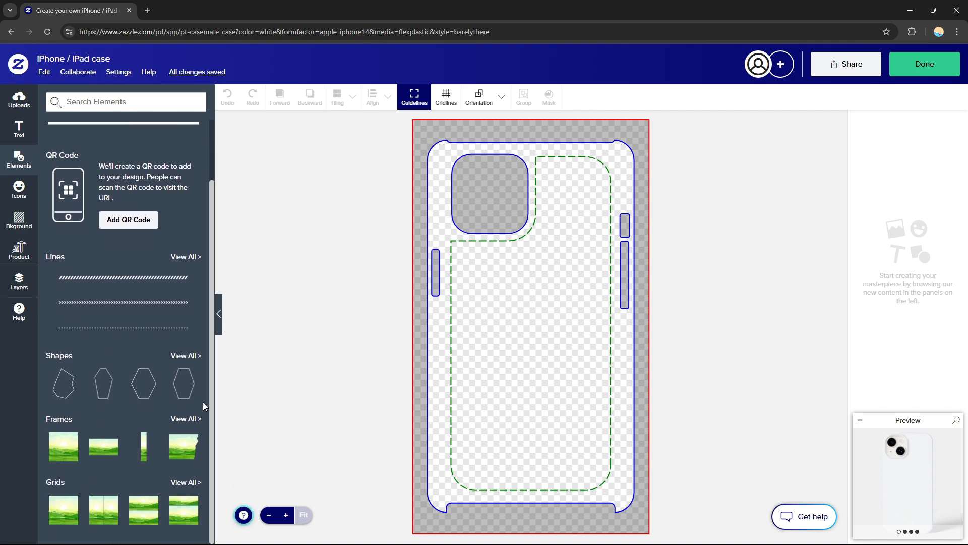
click(17, 192)
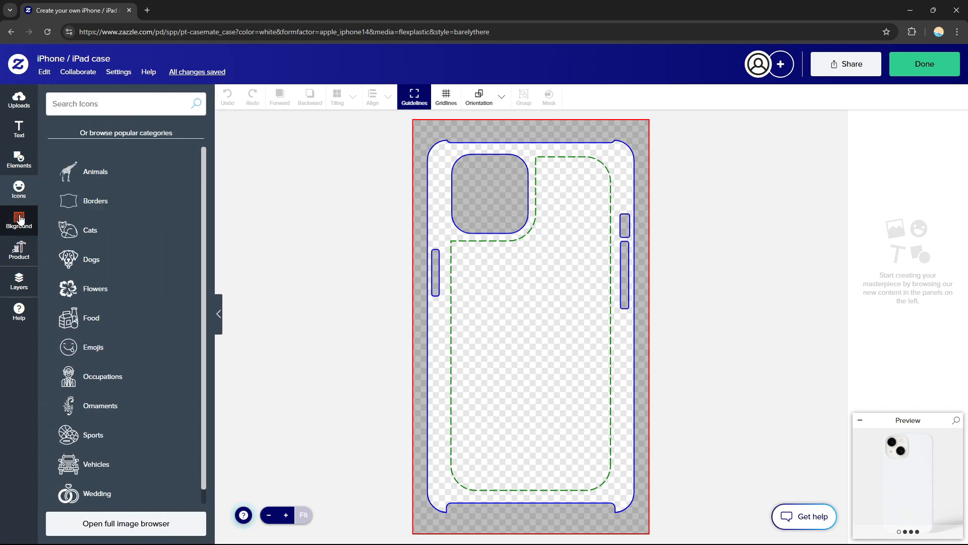
click(18, 129)
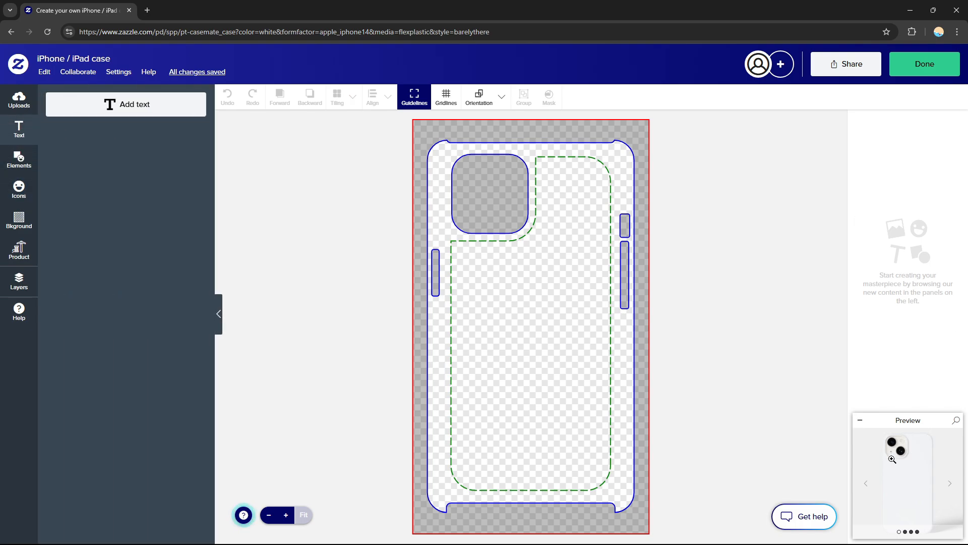
click(17, 163)
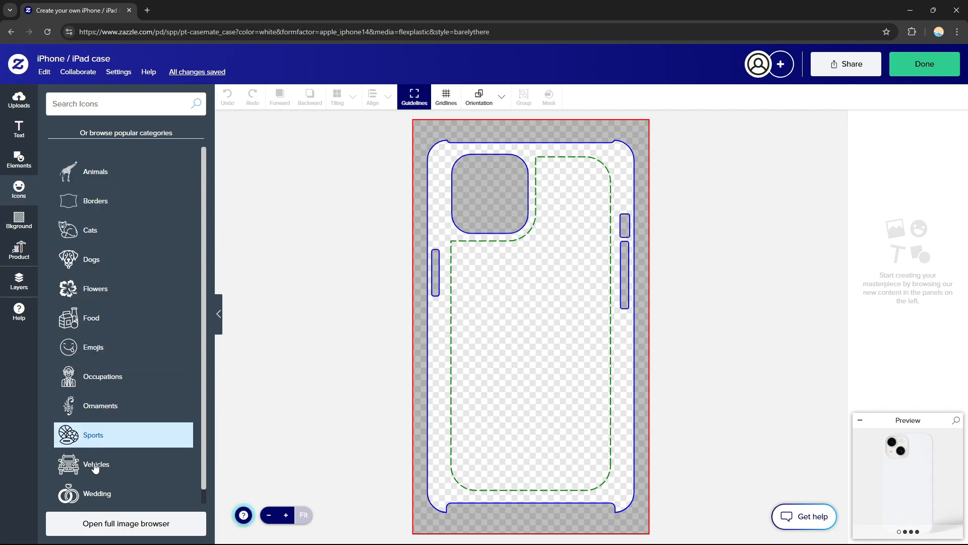
Apply the black background with gold sparkles from the most popular backgrounds, and check the case in the enlarged preview.
click(19, 221)
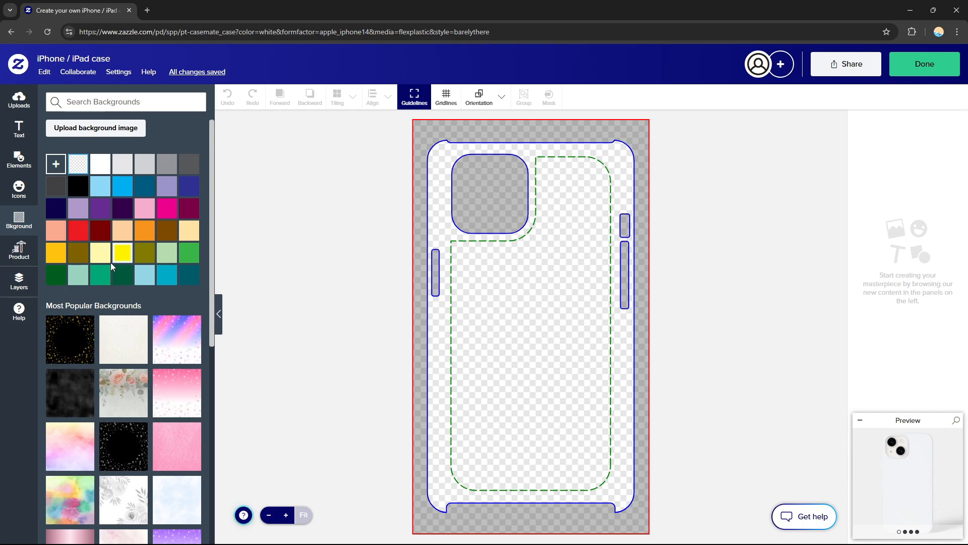
click(71, 338)
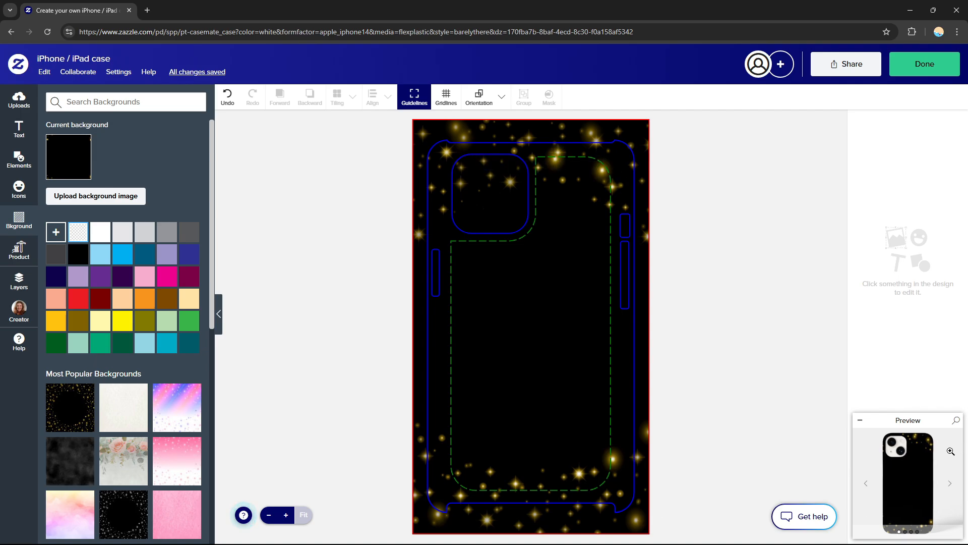
click(917, 483)
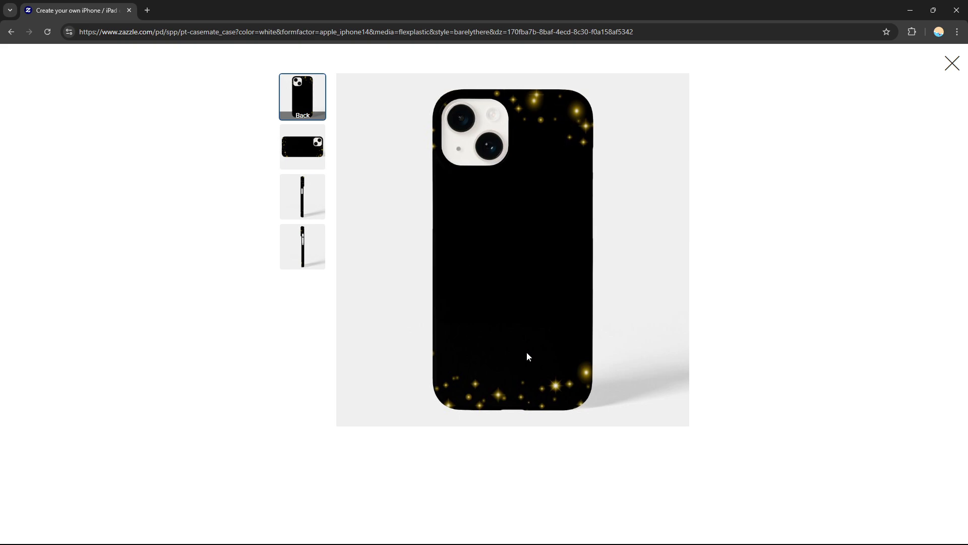
click(953, 64)
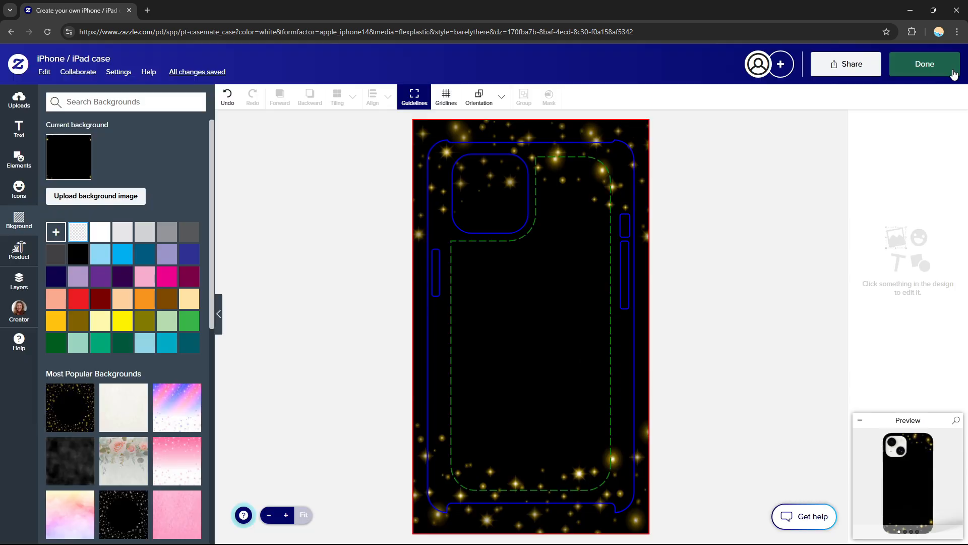
Upload the picture of the red-haired character from the computer and place it on the phone case design.
click(17, 161)
click(18, 101)
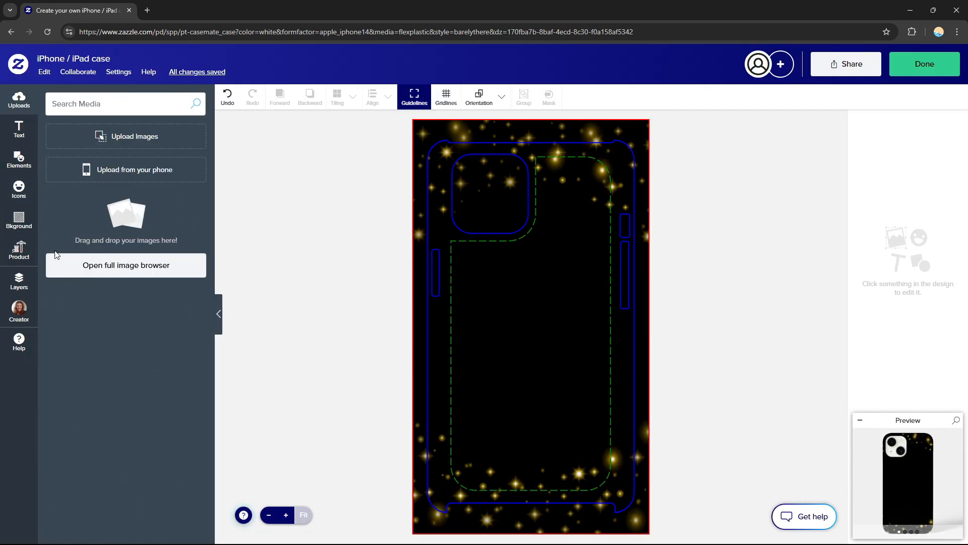
click(123, 141)
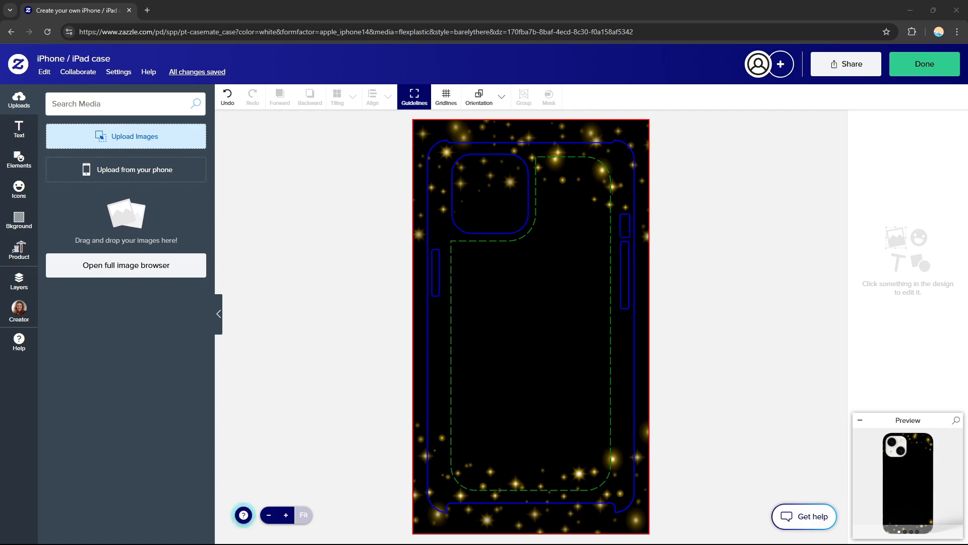
click(756, 359)
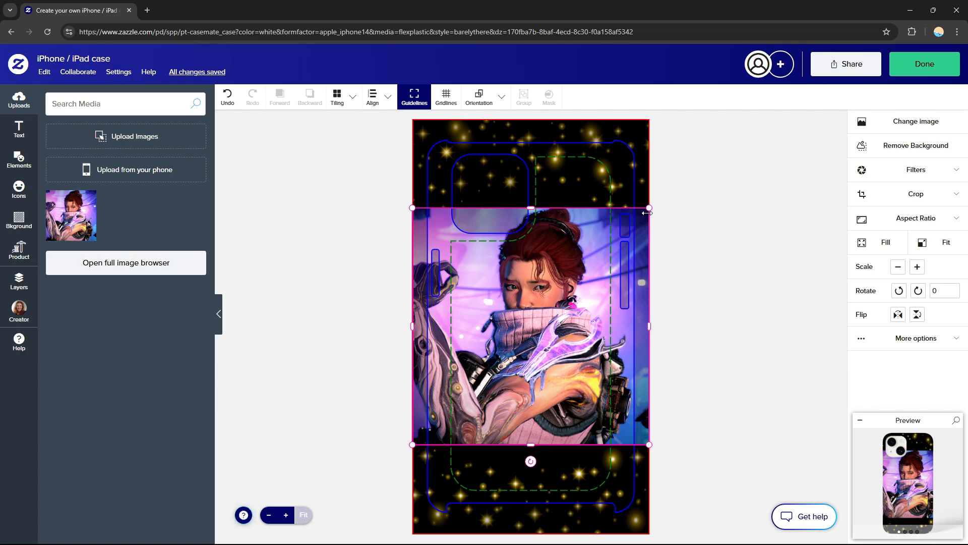
Shrink the character picture to fit within the case's green safe area and apply the San Telmo filter to it.
drag(648, 208, 541, 302)
drag(448, 409, 504, 365)
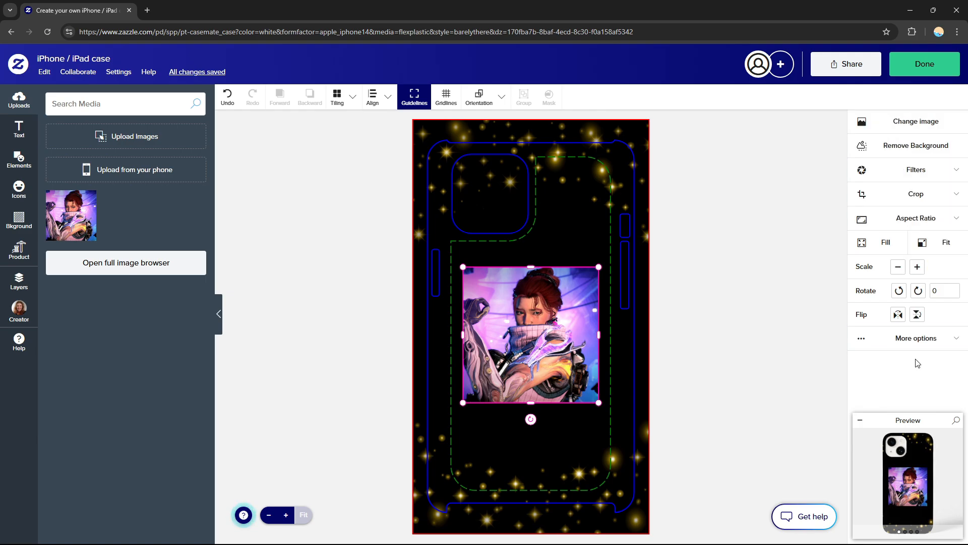
click(927, 167)
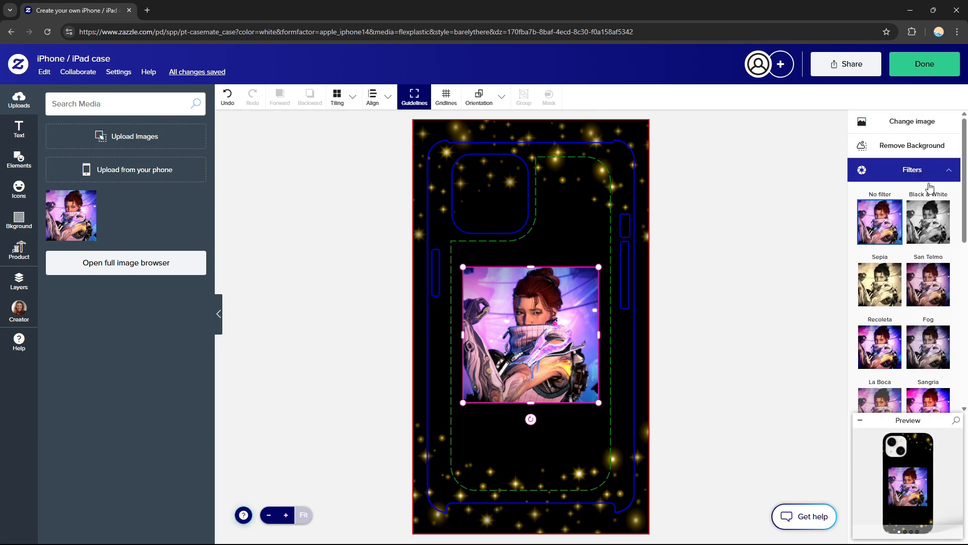
click(926, 276)
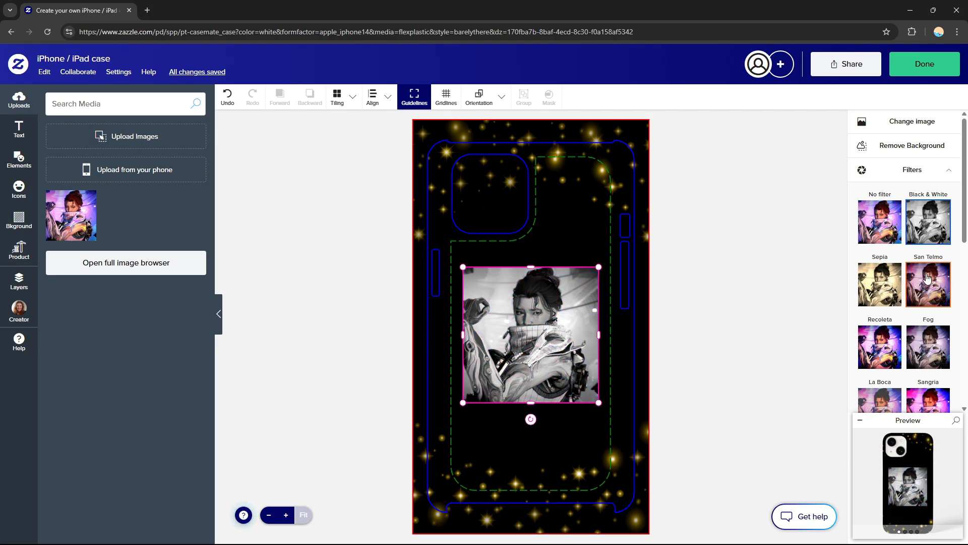
click(880, 287)
click(879, 235)
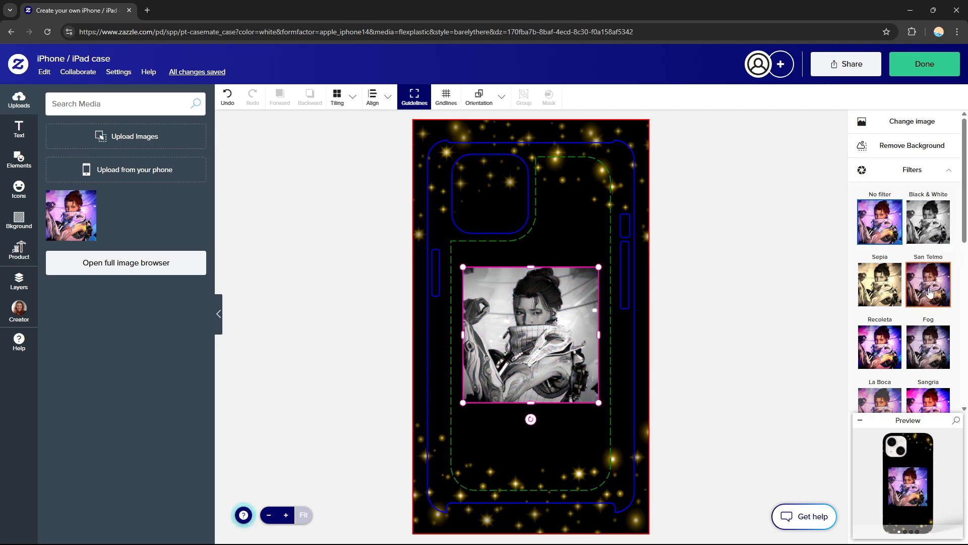
click(929, 292)
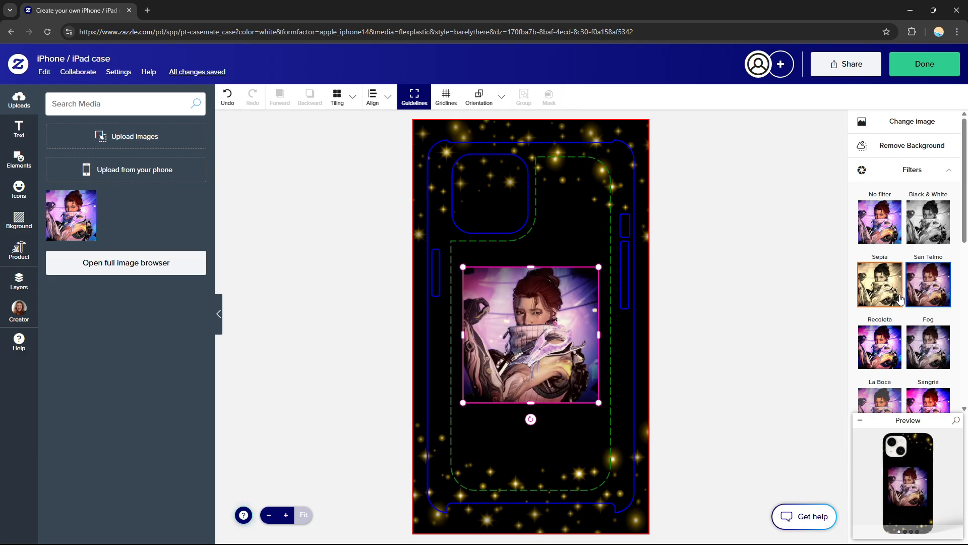
click(932, 173)
Crop the character picture to a 3:4 aspect ratio.
click(932, 201)
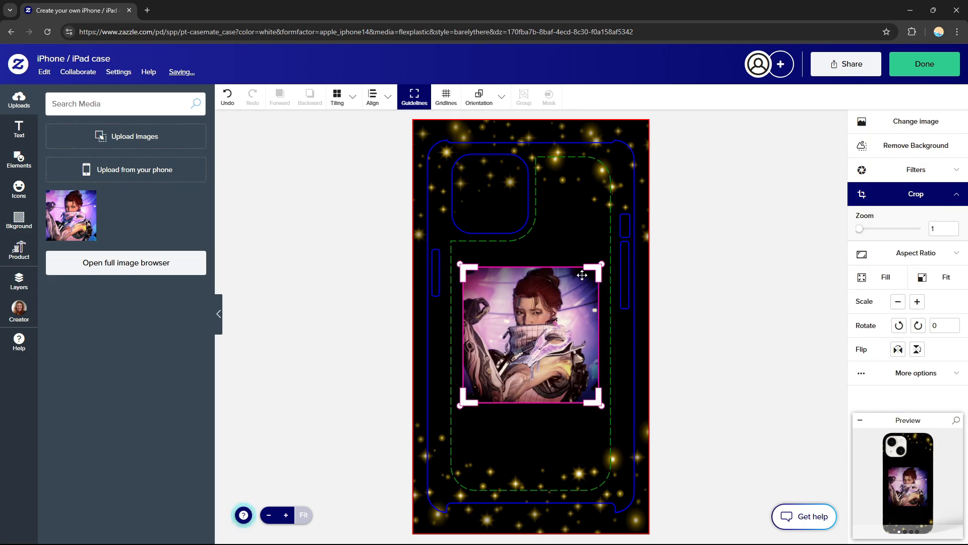
drag(593, 274, 604, 283)
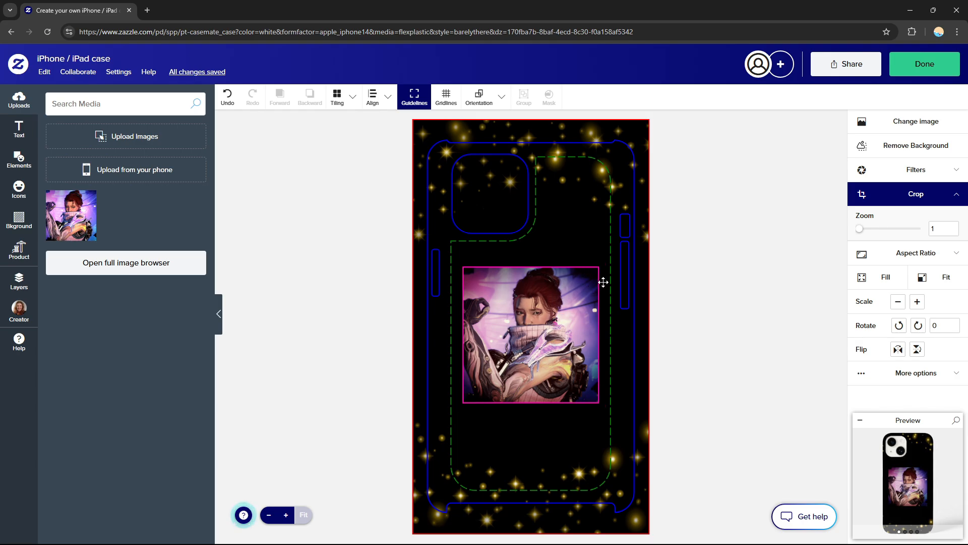
click(954, 255)
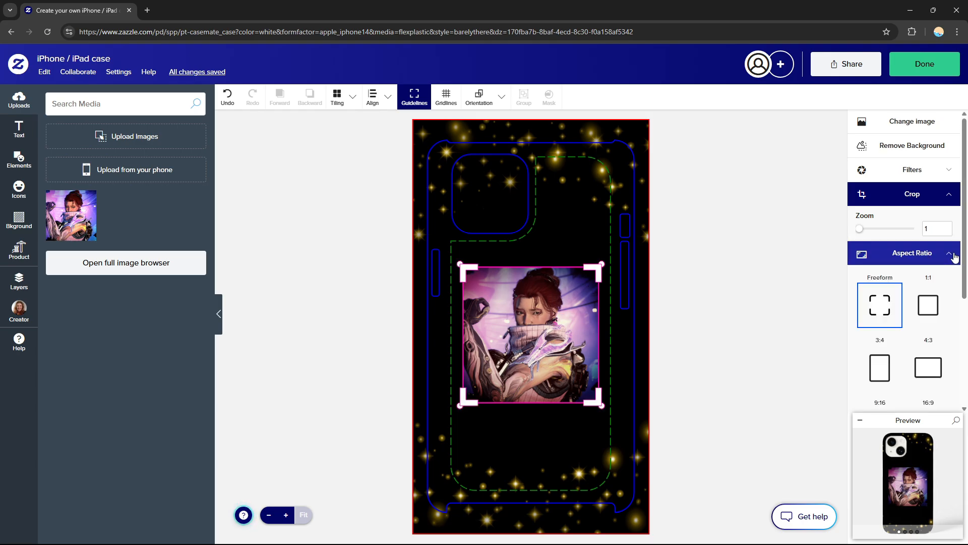
click(932, 313)
click(883, 379)
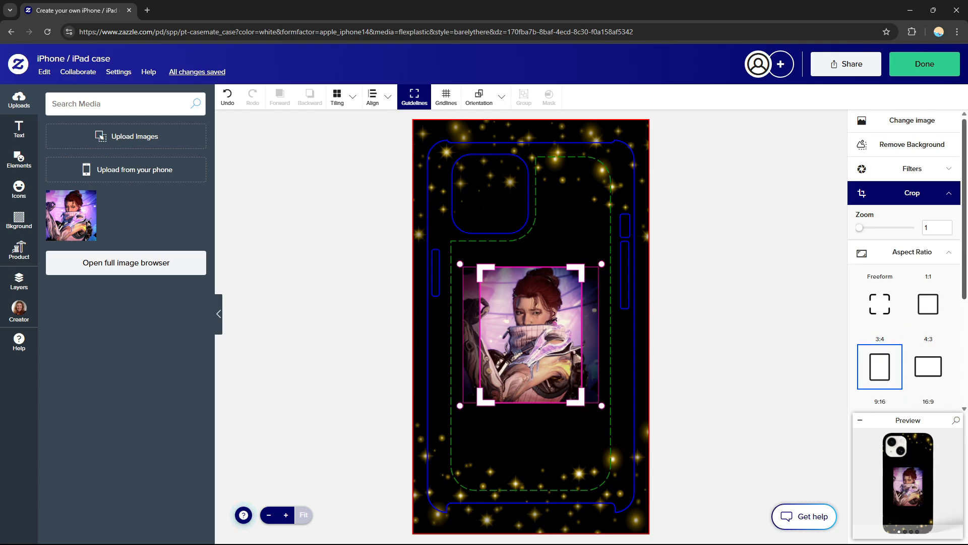
scroll(953, 354, down, 4)
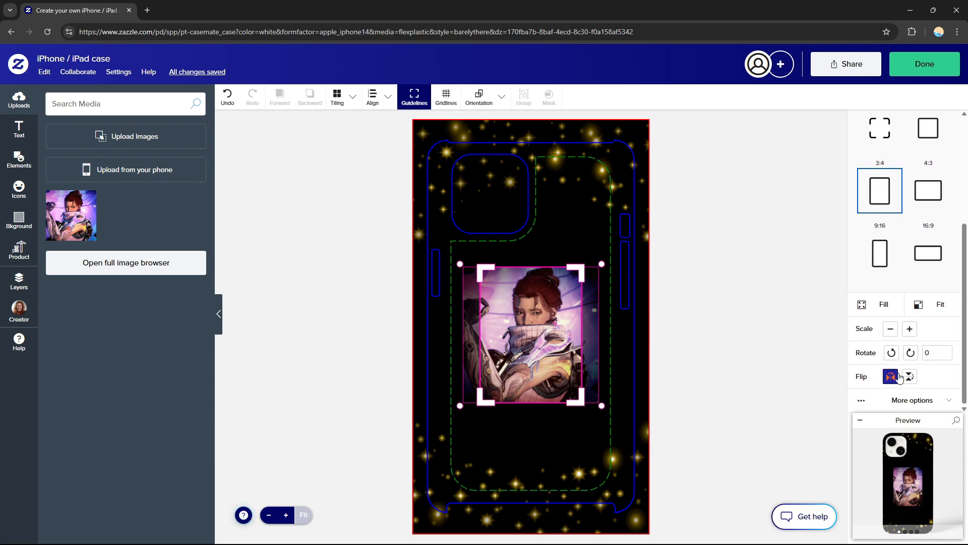
scroll(908, 283, up, 4)
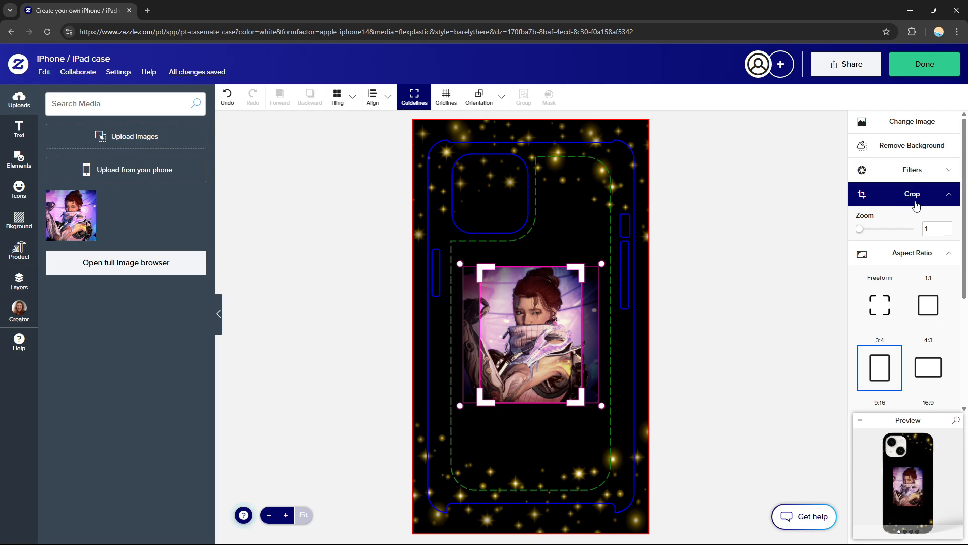
click(916, 204)
click(916, 219)
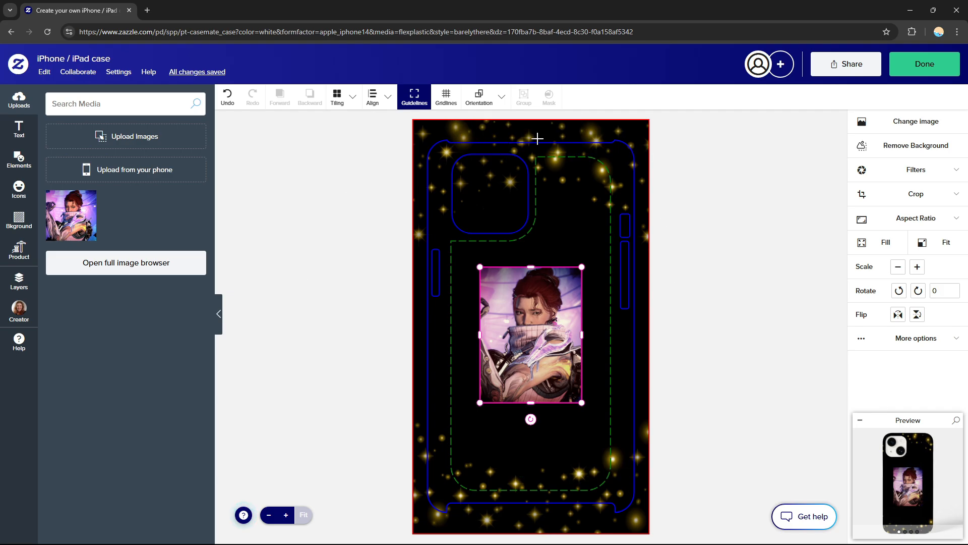
Check the case design in the enlarged preview from the back, horizontal and side views.
mouse_move(930, 457)
click(911, 479)
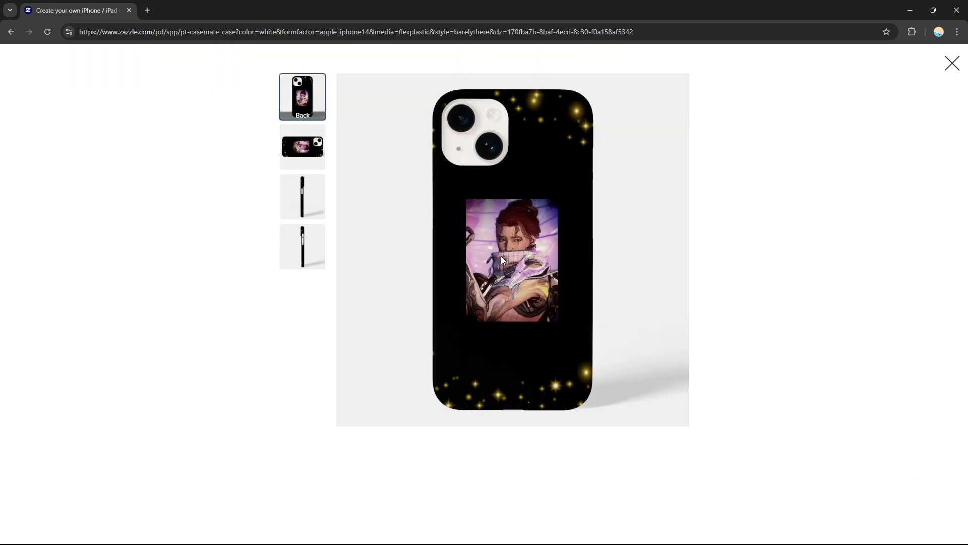
click(307, 197)
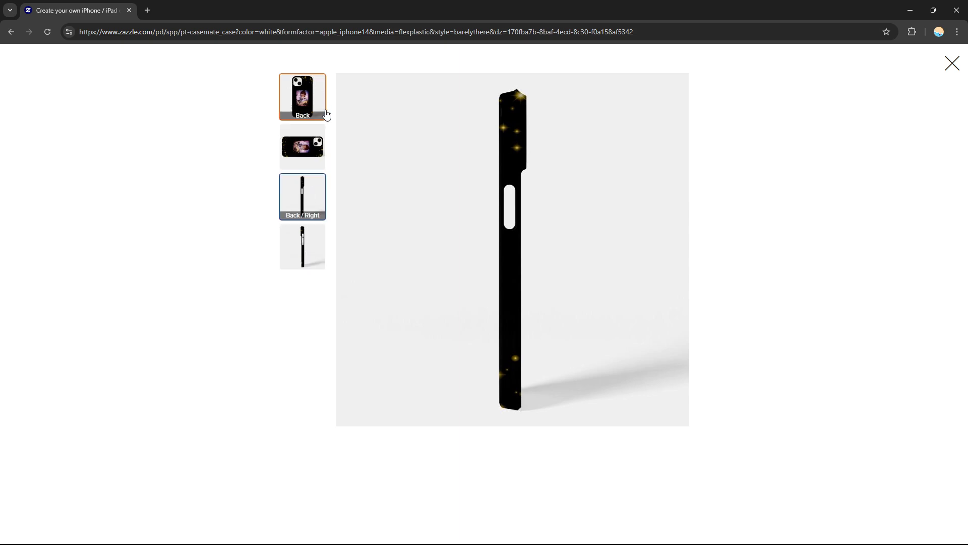
click(309, 147)
click(317, 95)
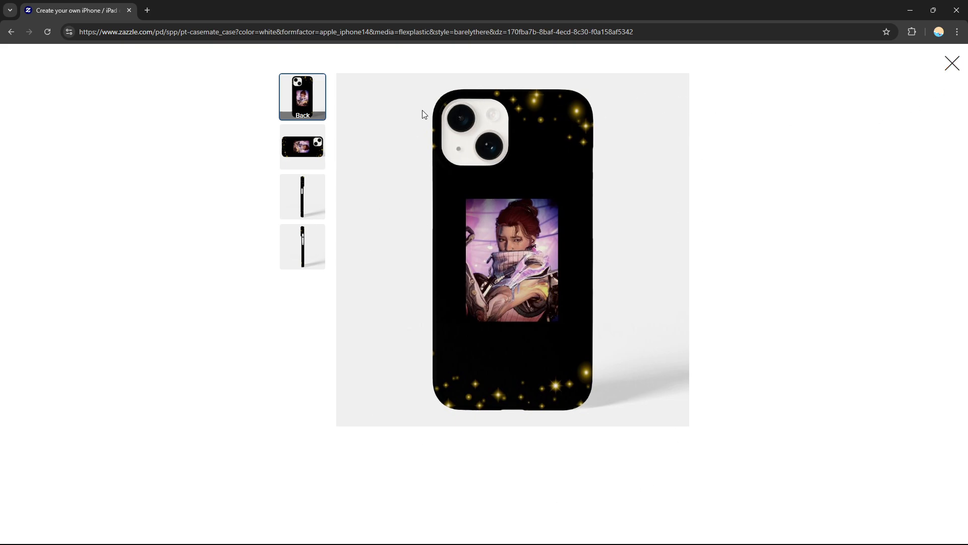
click(952, 63)
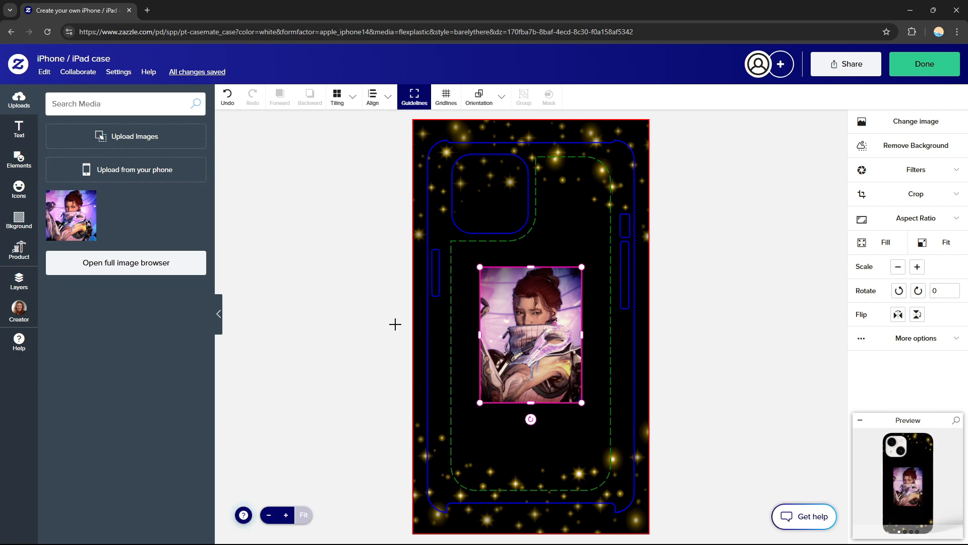
Examine the picture's additional options and the creator information for the sparkle background.
click(938, 347)
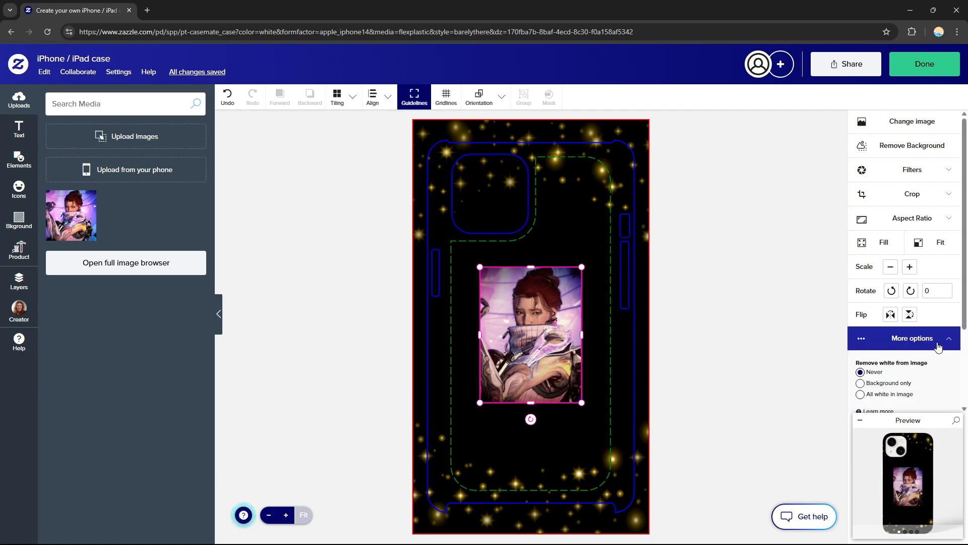
click(939, 346)
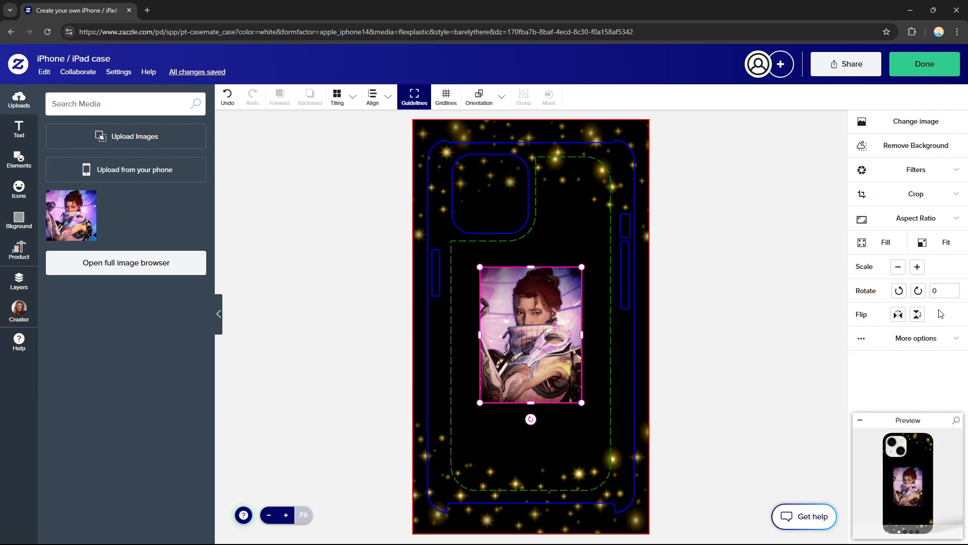
click(19, 281)
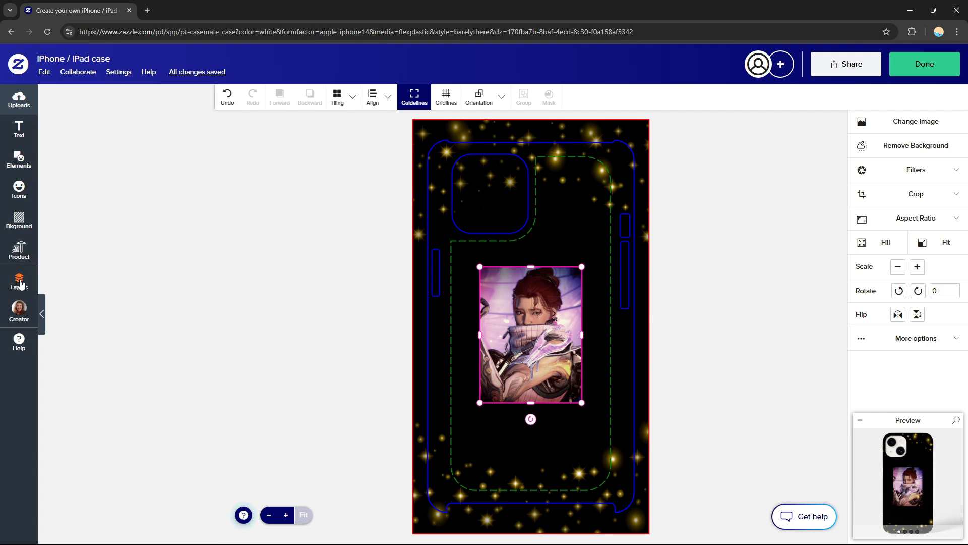
click(20, 283)
click(15, 322)
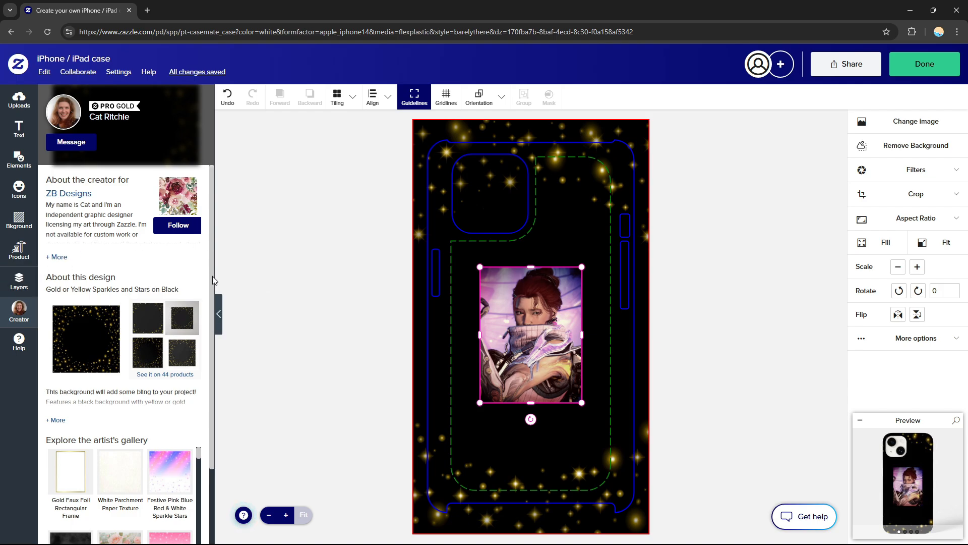
scroll(211, 460, down, 2)
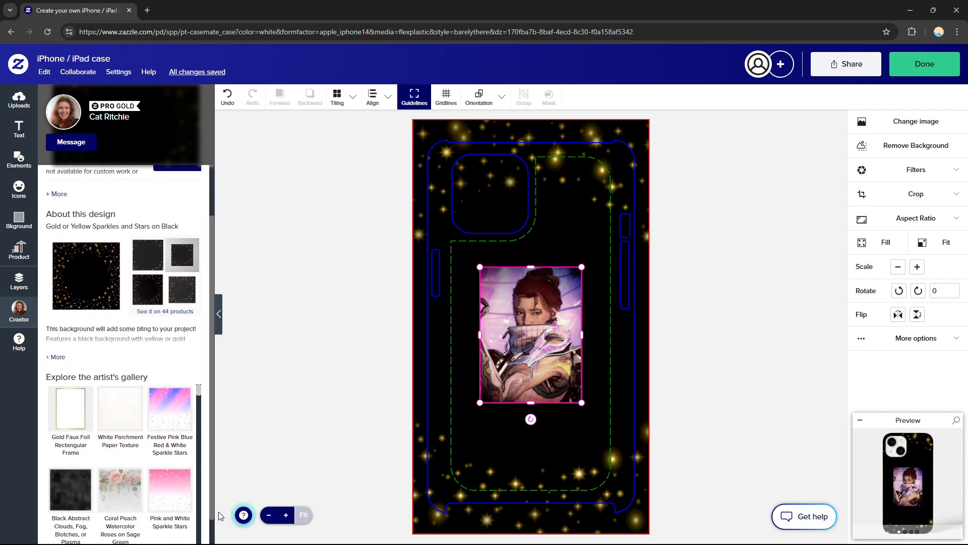
scroll(218, 495, up, 2)
scroll(220, 526, down, 2)
click(220, 526)
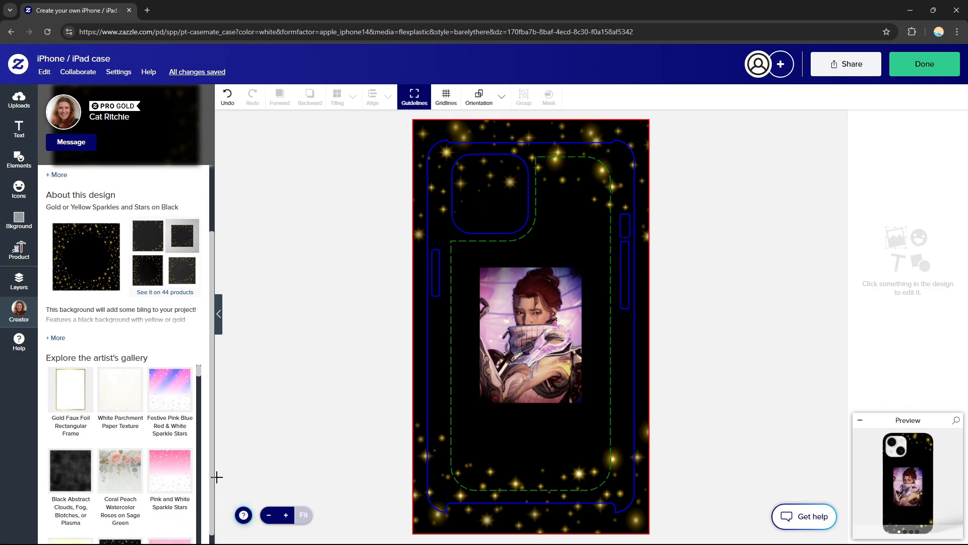
drag(206, 527, 215, 364)
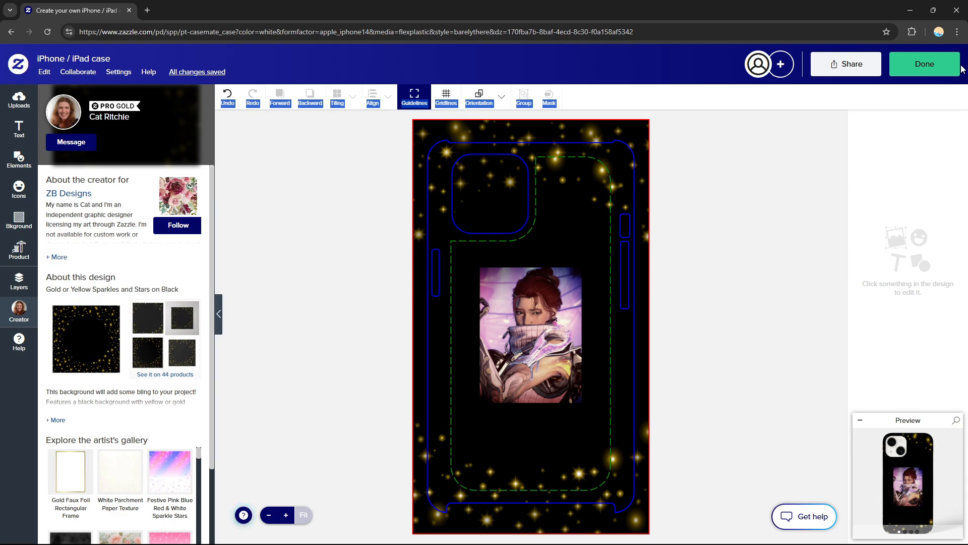
Finish the phone case design and check the selling option on its product page.
click(939, 68)
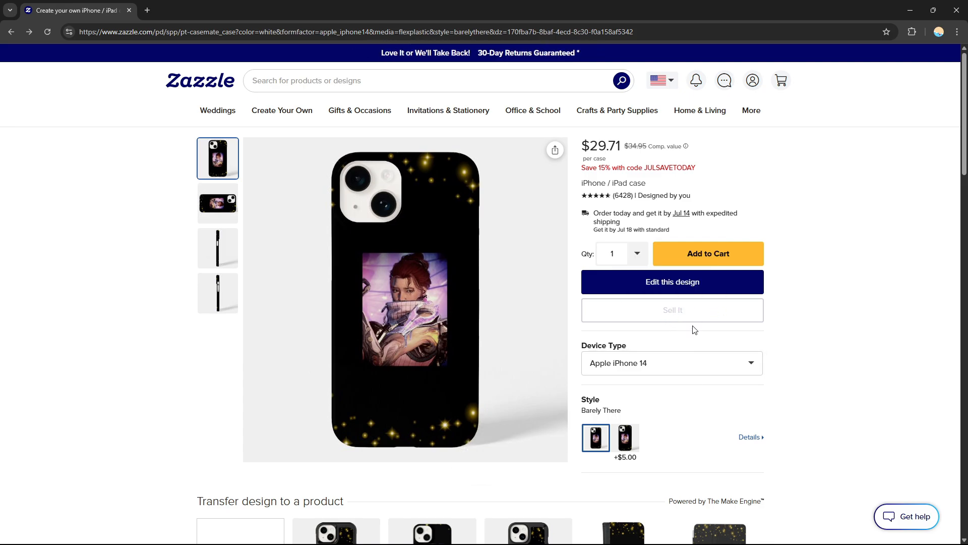
mouse_move(680, 315)
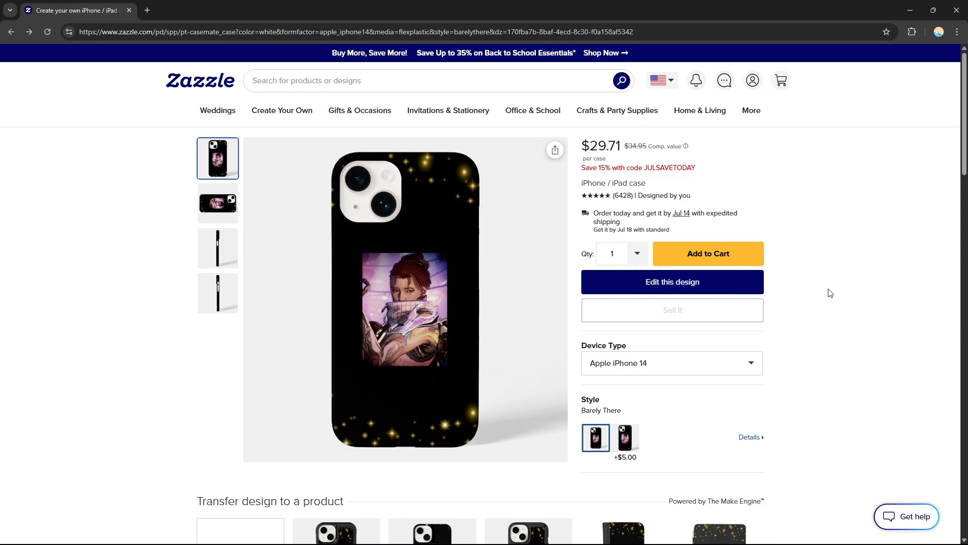
Reopen the finished design for editing and remove the black sparkle background from the phone case.
click(731, 283)
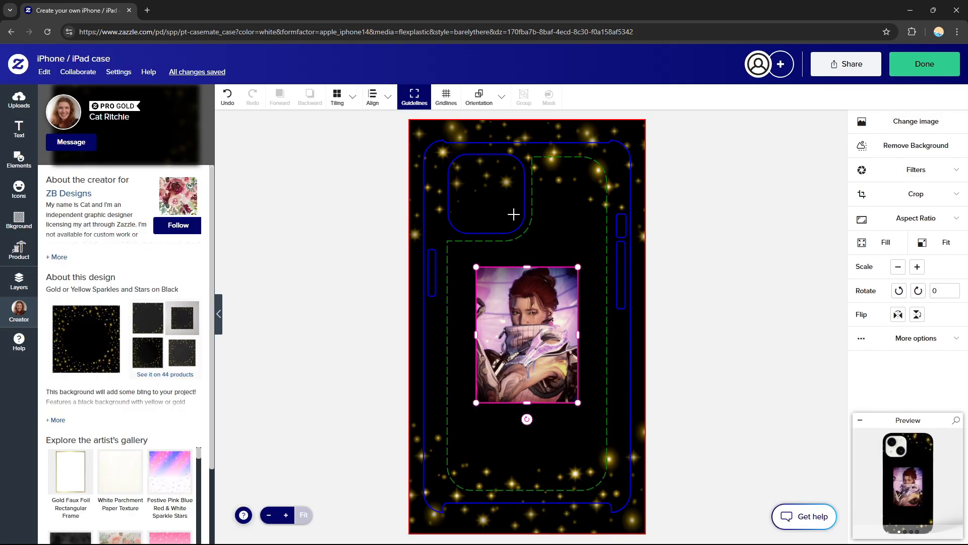
right_click(603, 123)
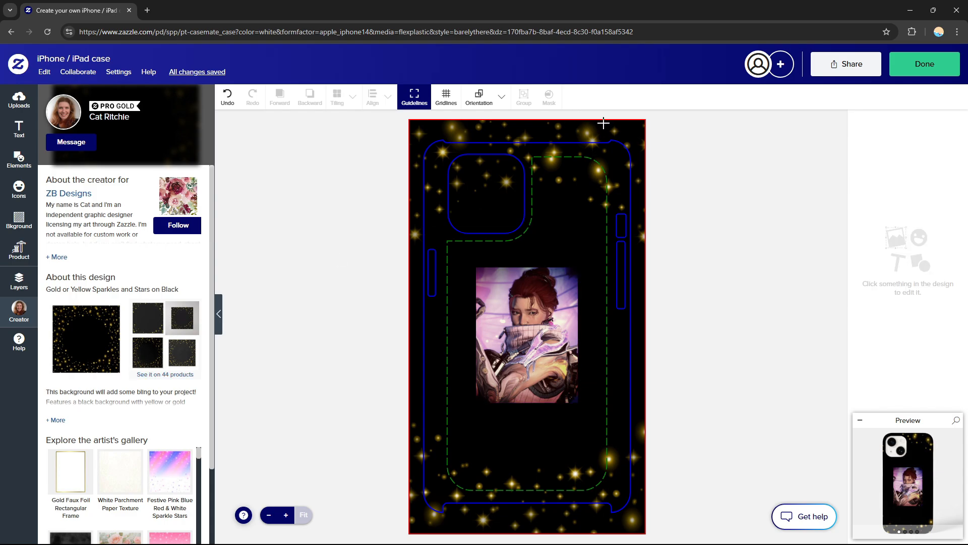
click(639, 131)
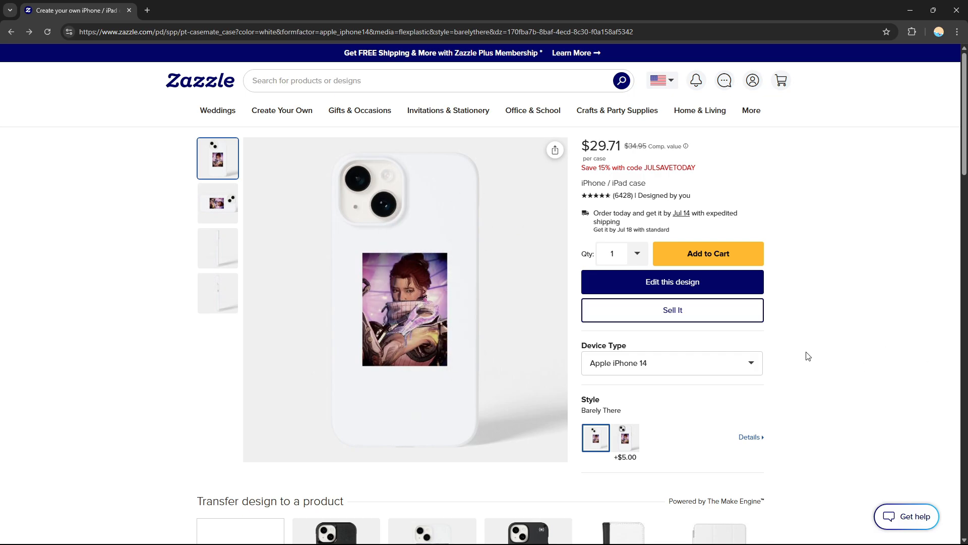
Start posting the phone case for sale and look through the fields of the product form.
click(688, 307)
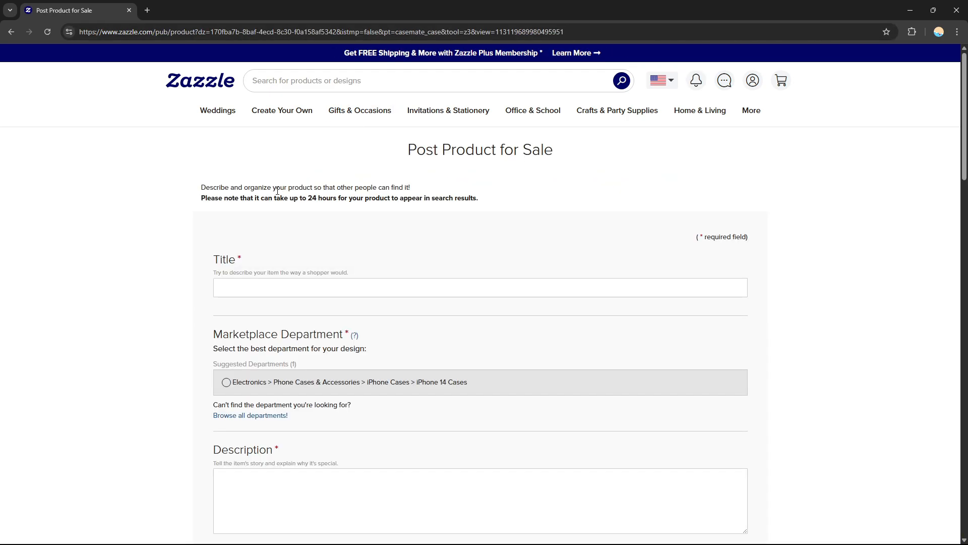
scroll(480, 294, down, 5)
scroll(480, 294, up, 5)
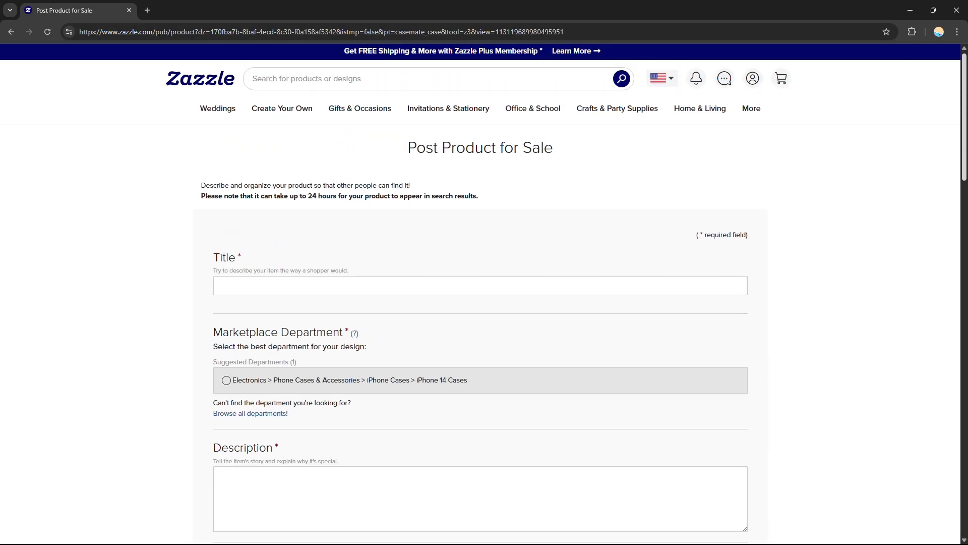
scroll(480, 294, down, 17)
drag(964, 353, 954, 92)
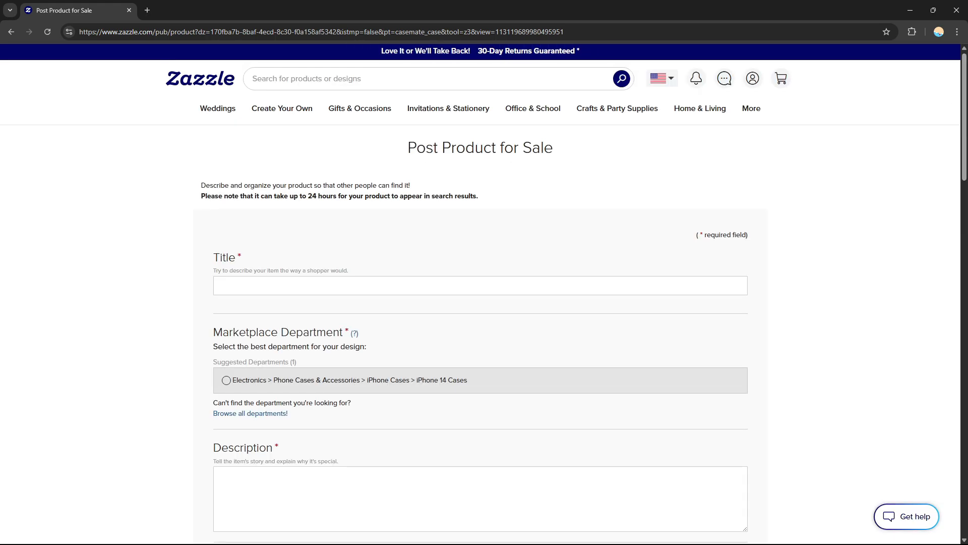
scroll(480, 294, down, 20)
scroll(480, 293, up, 10)
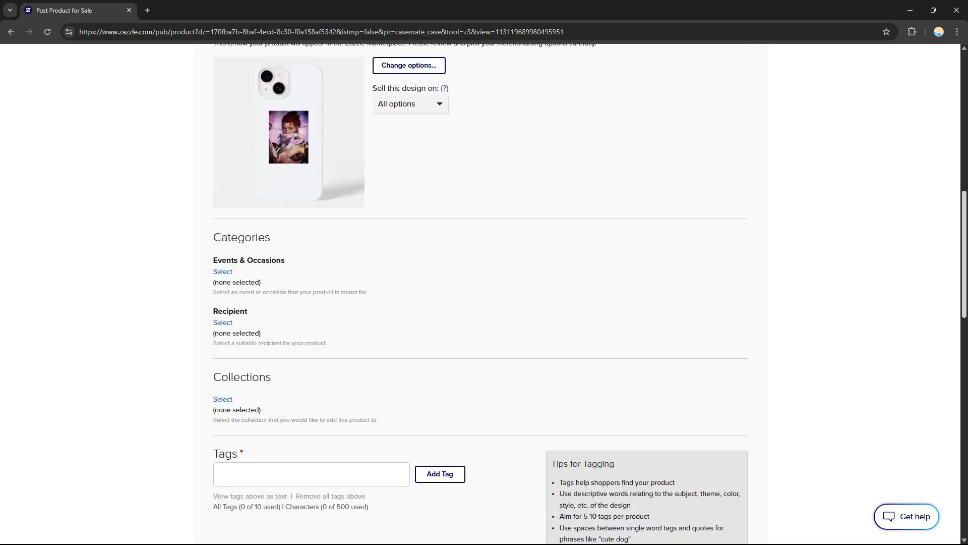
scroll(480, 293, up, 10)
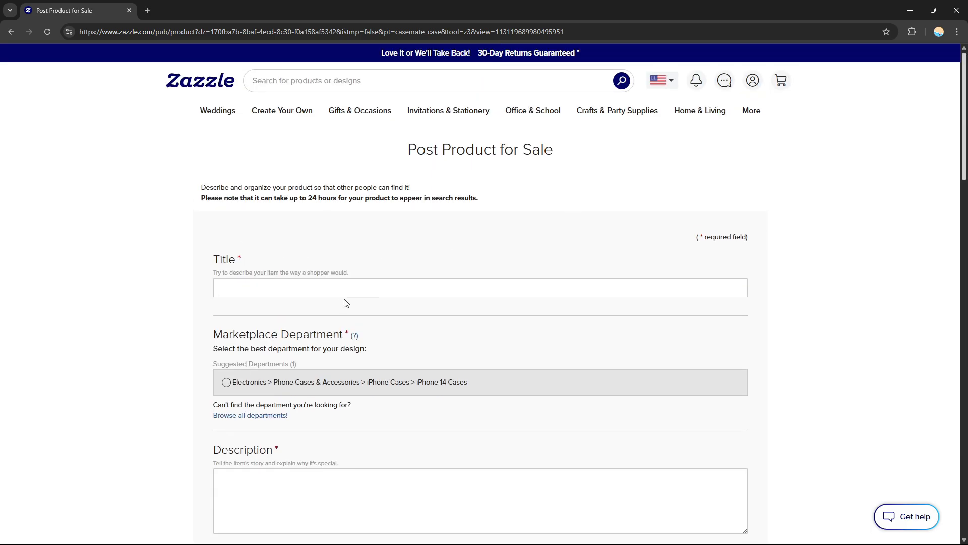
Enter "Customized phone case" as the product title.
click(274, 285)
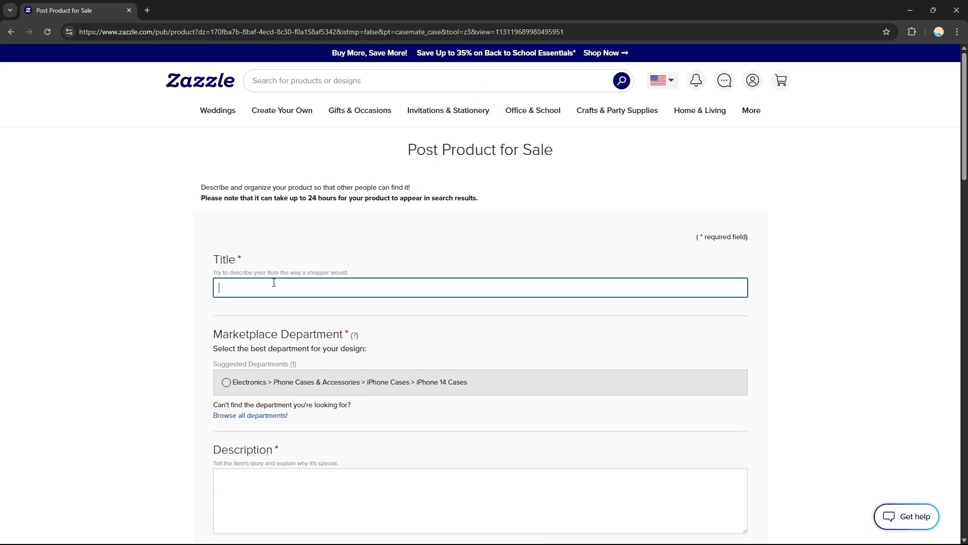
text(c)
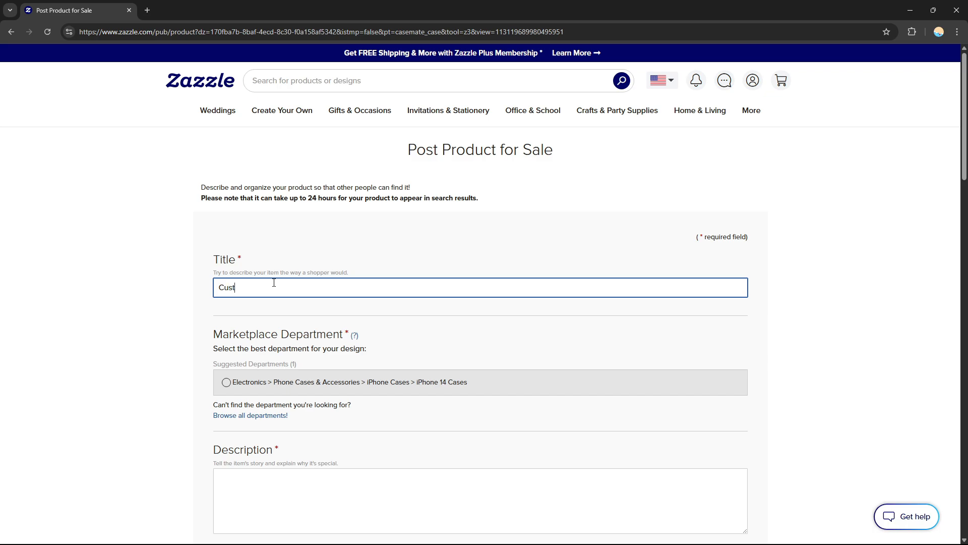
text(ustomized phone case)
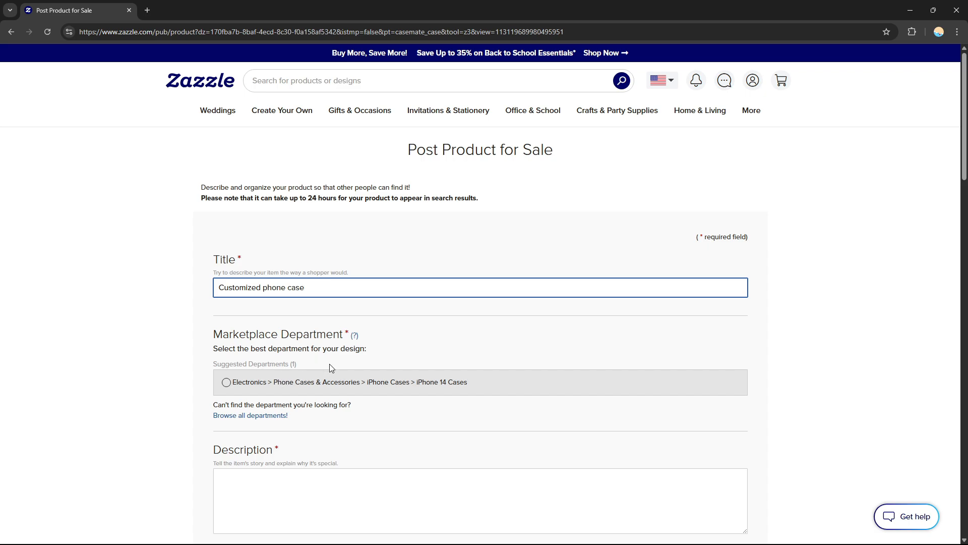
Assign the product to the suggested department Electronics > Phone Cases & Accessories > iPhone Cases > iPhone 14 Cases.
click(225, 383)
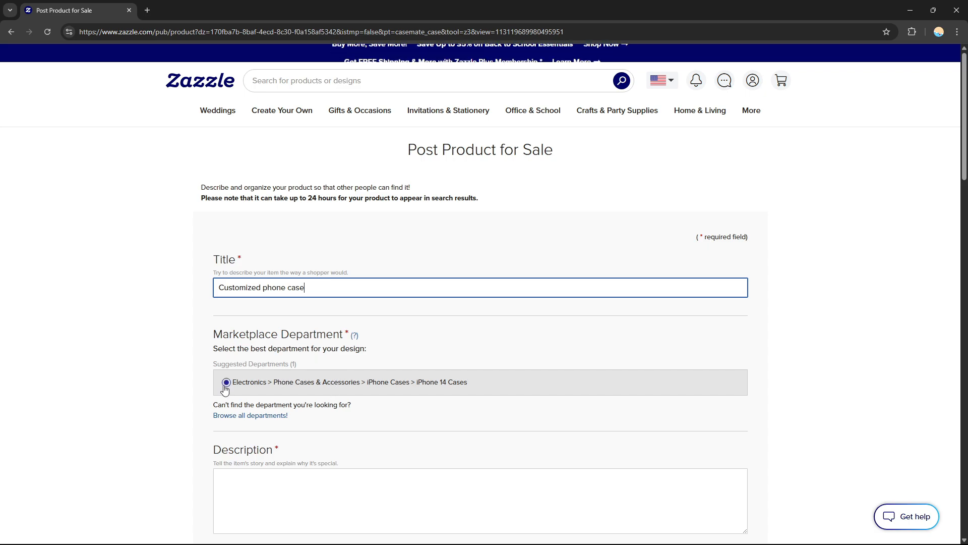
scroll(484, 287, down, 3)
scroll(232, 338, up, 2)
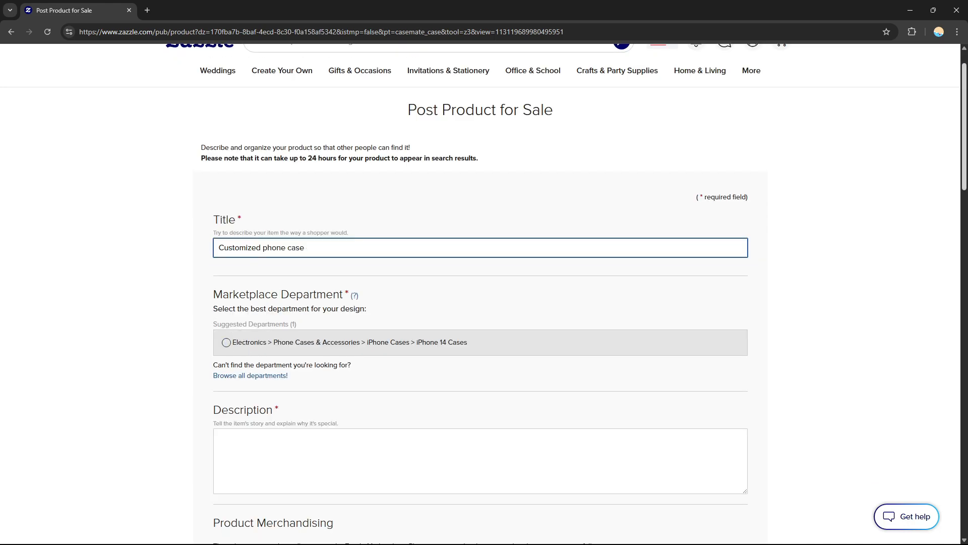
scroll(484, 292, up, 1)
scroll(229, 342, down, 1)
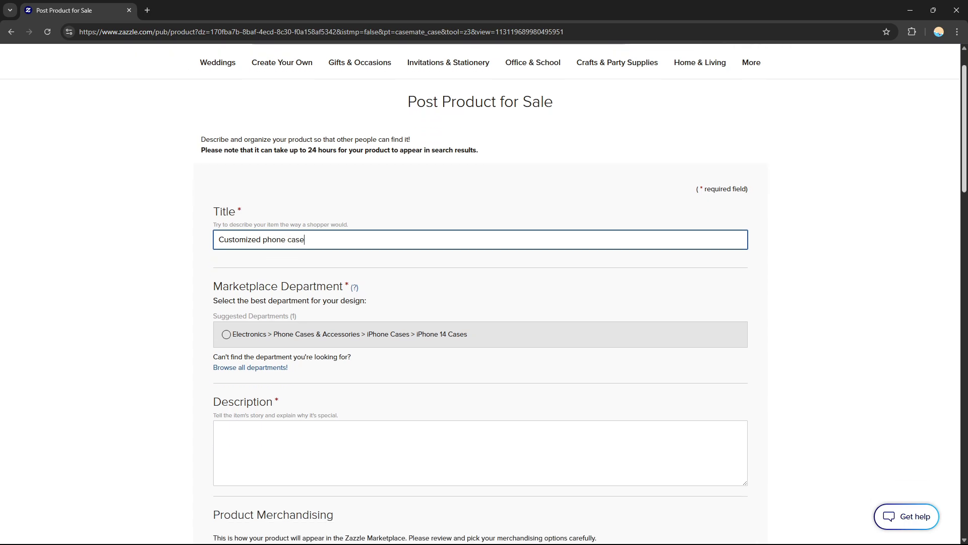
click(228, 336)
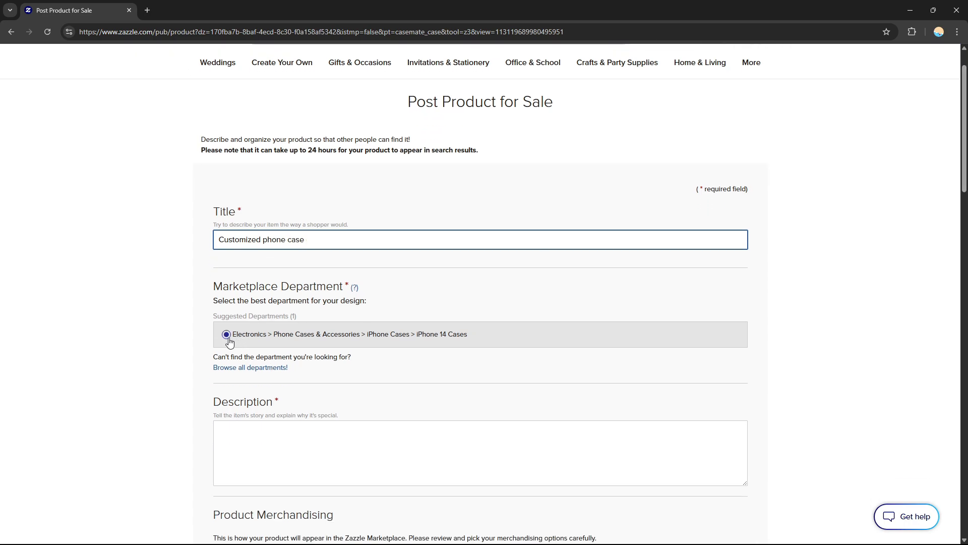
click(257, 338)
click(255, 339)
click(226, 335)
click(226, 318)
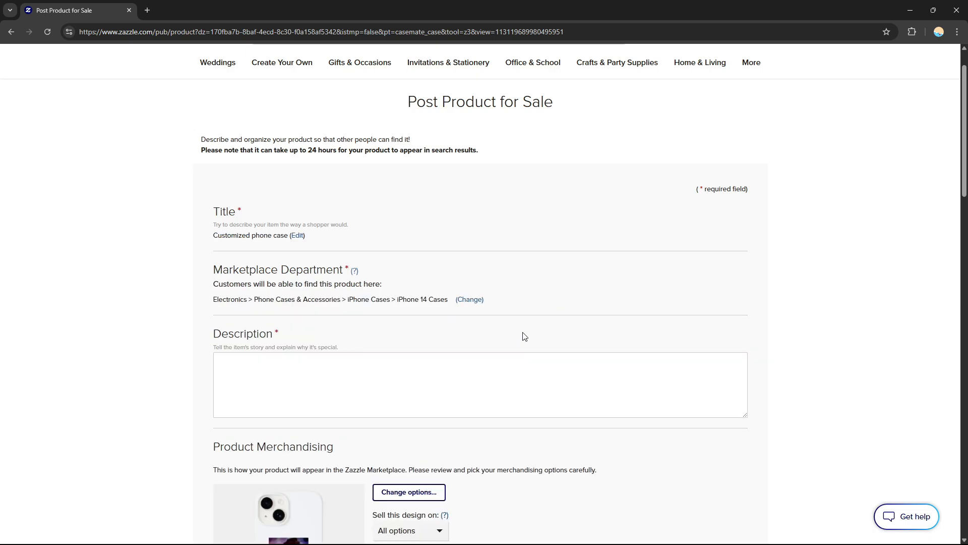
Enter "Phone case design" as the product description.
click(343, 379)
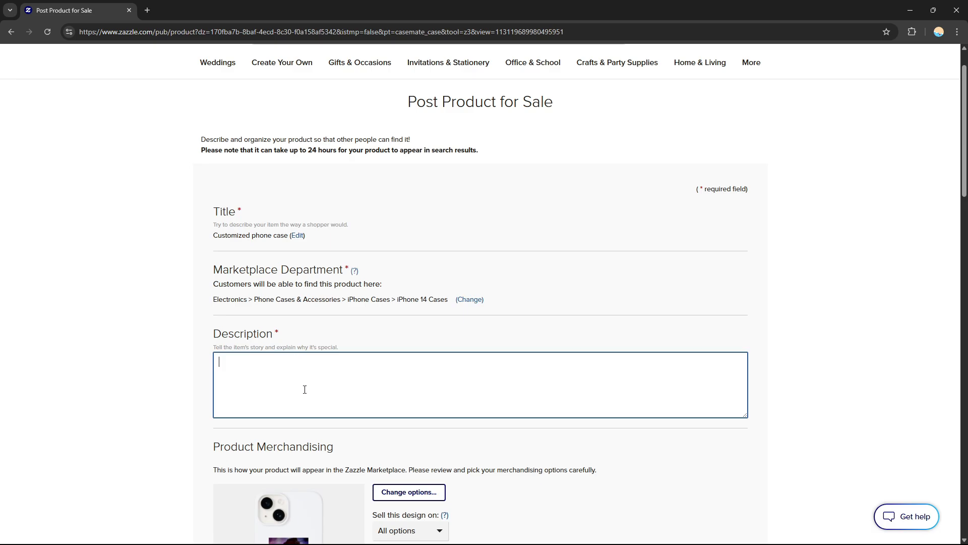
scroll(933, 93, down, 3)
scroll(934, 93, up, 2)
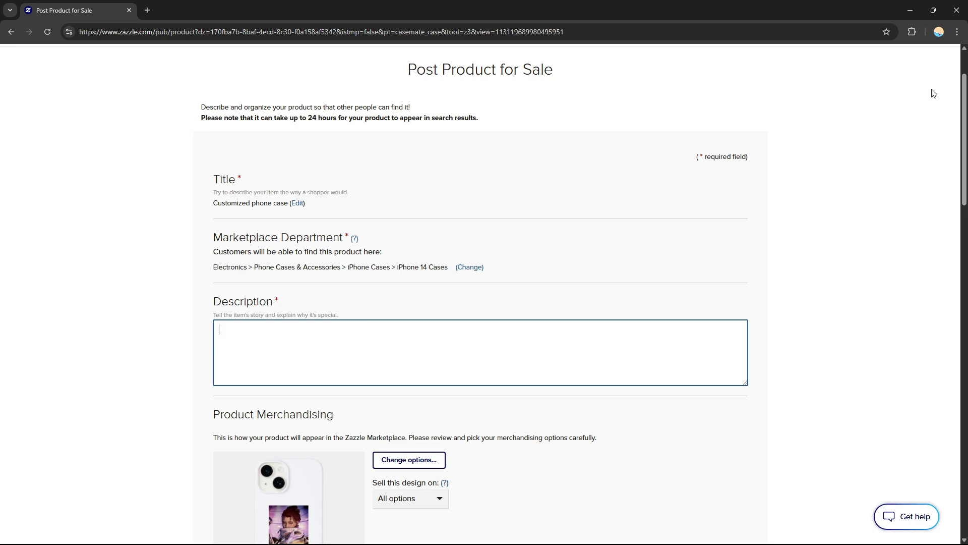
text(Phone case design)
Set the design to sell on "All options" in the product merchandising settings.
scroll(952, 198, down, 5)
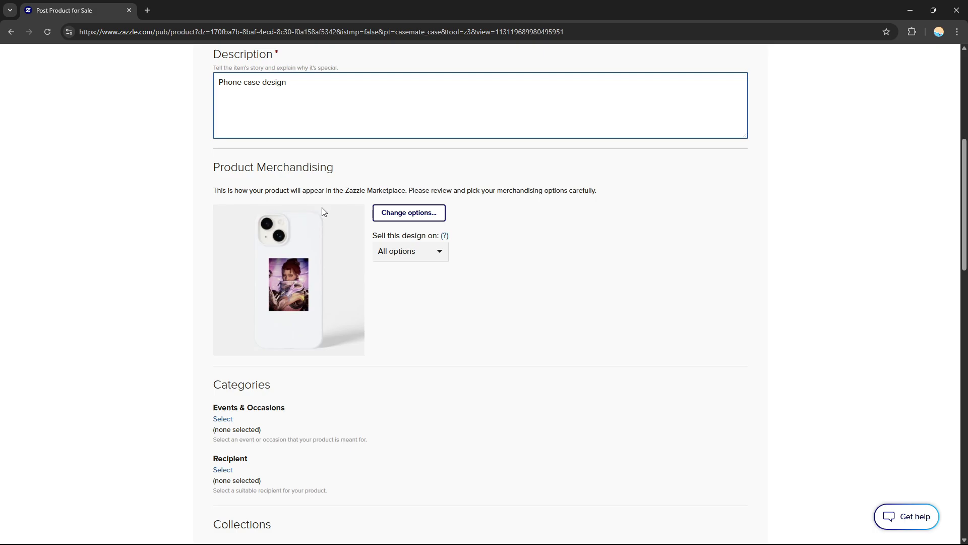
click(398, 216)
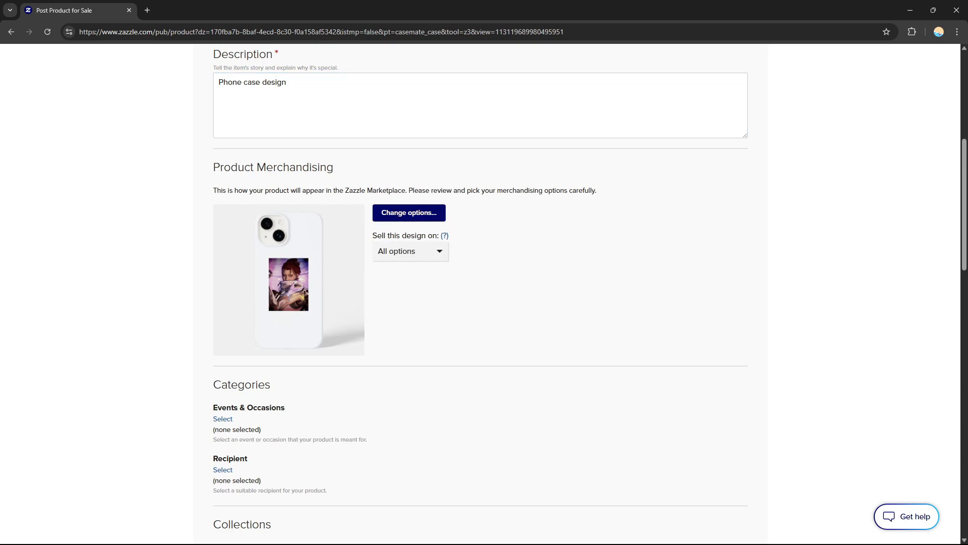
click(334, 184)
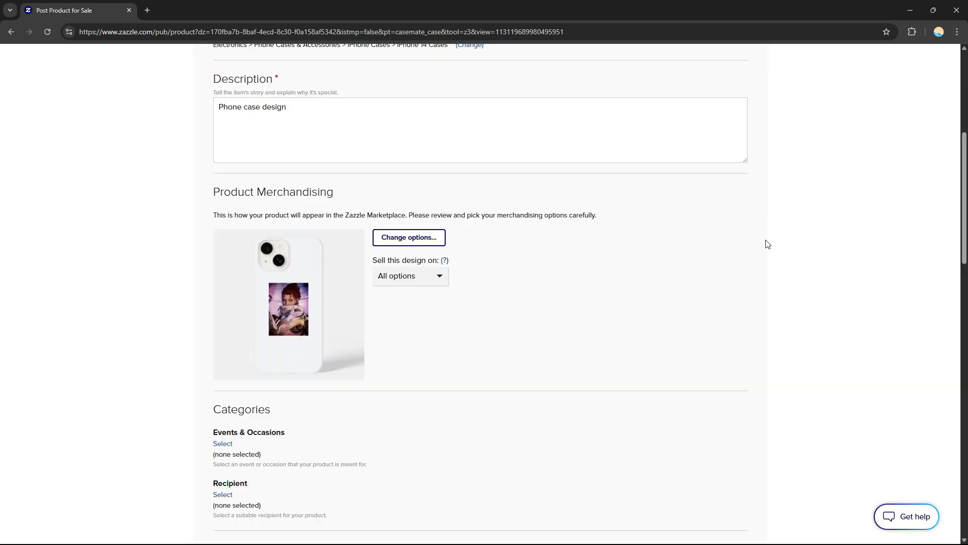
click(427, 278)
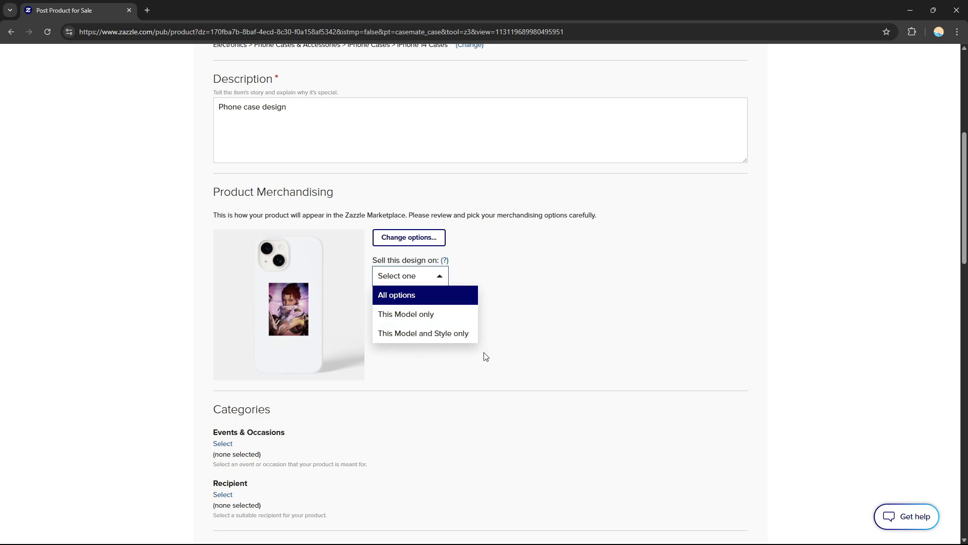
click(398, 300)
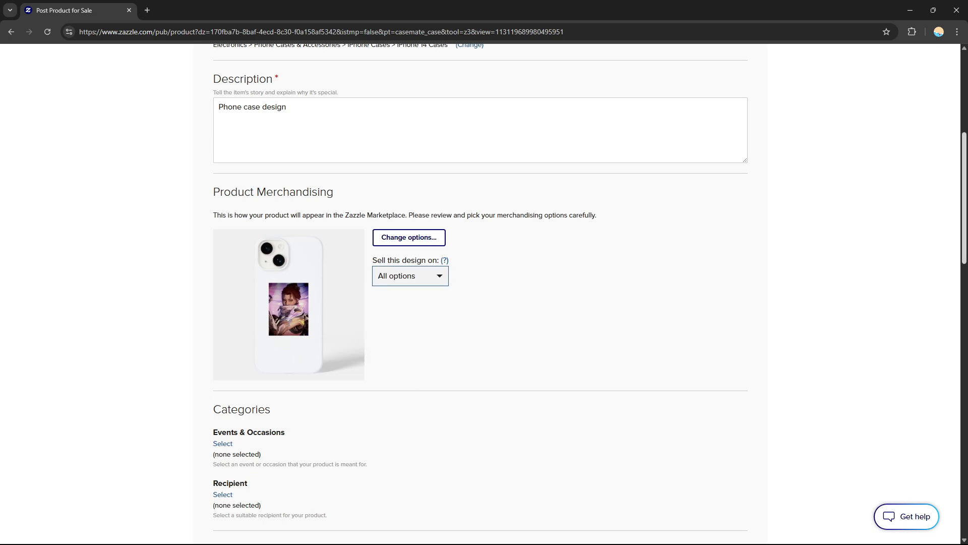
Look at the available Events & Occasions categories and close the selection without choosing one.
scroll(417, 300, down, 4)
scroll(568, 289, down, 2)
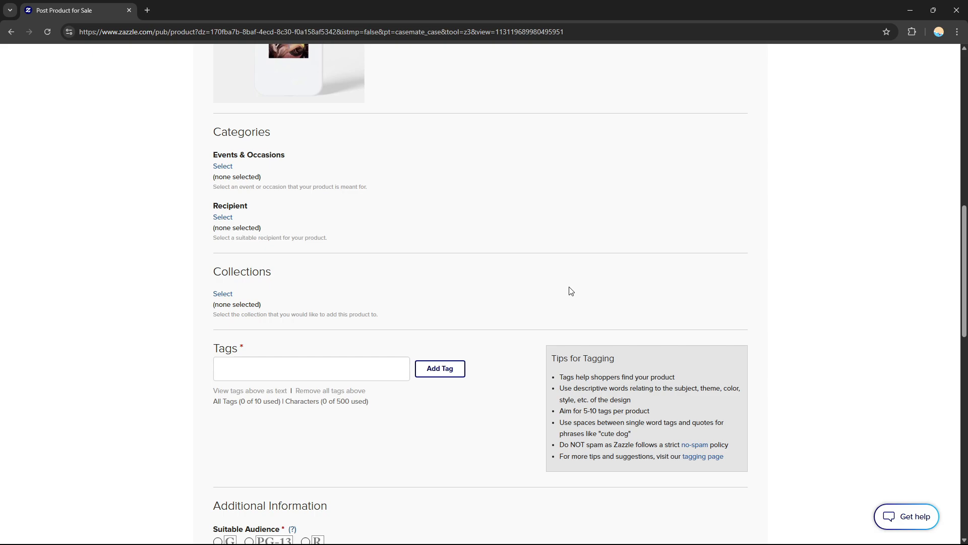
click(220, 167)
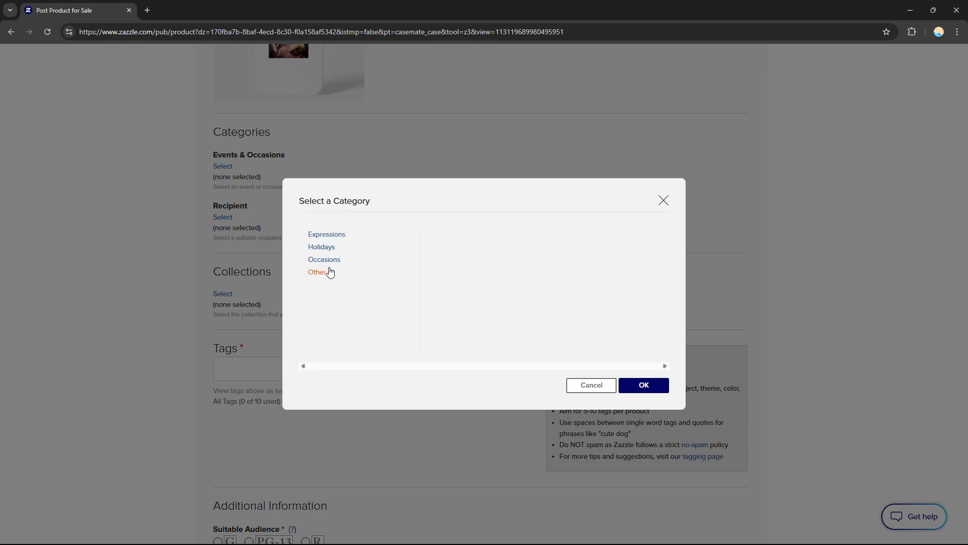
click(664, 201)
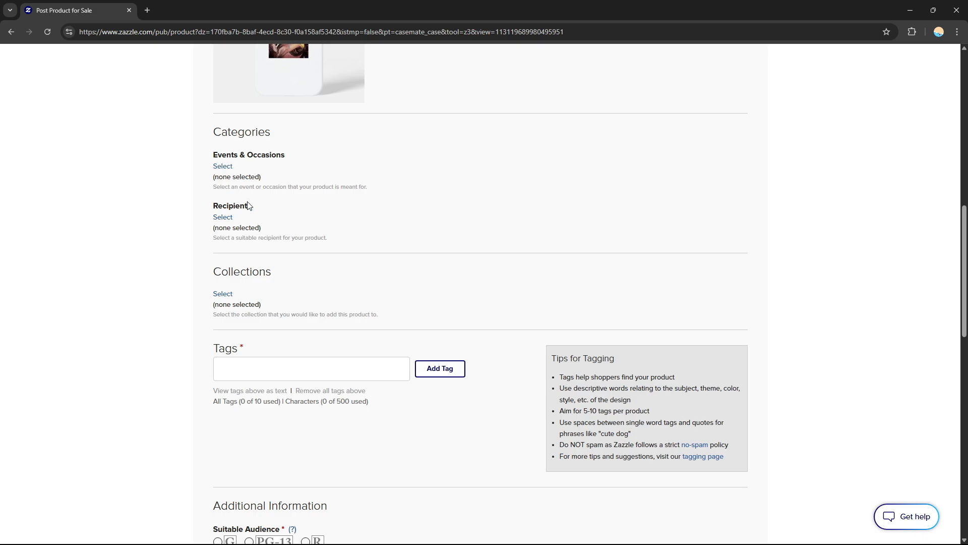
Set the product's recipient category to For Anyone > Any Person.
click(228, 217)
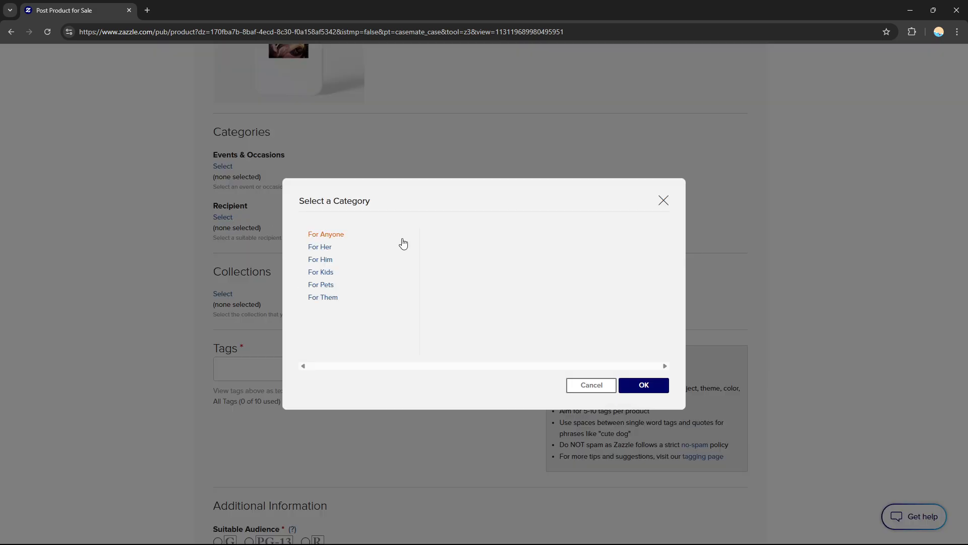
click(327, 236)
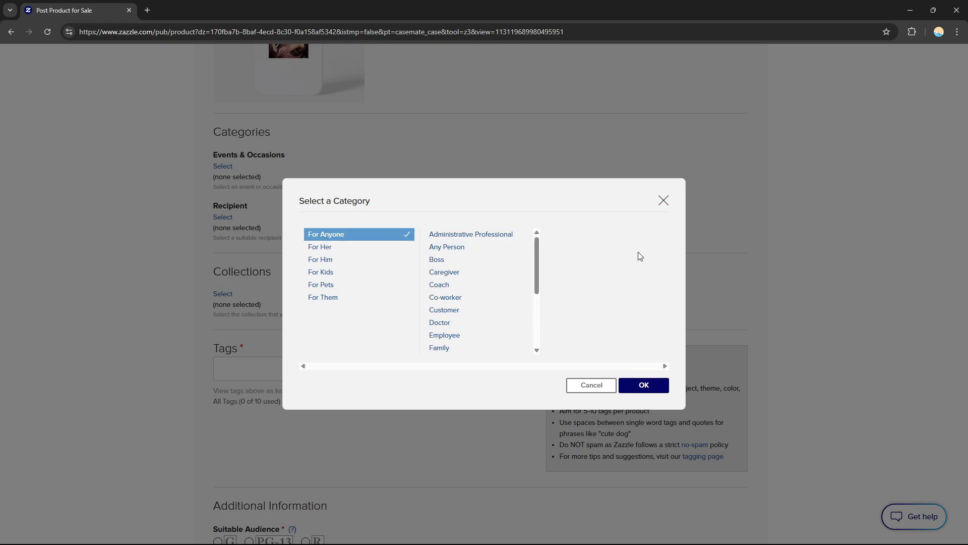
click(477, 248)
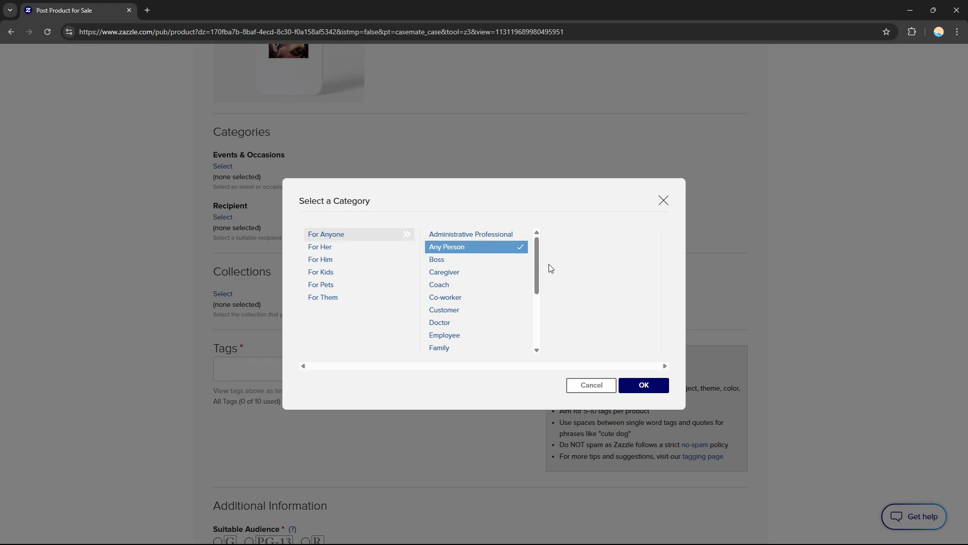
click(643, 385)
Check the option for adding the product to a collection and close it without creating one.
scroll(655, 382, up, 6)
scroll(655, 382, down, 6)
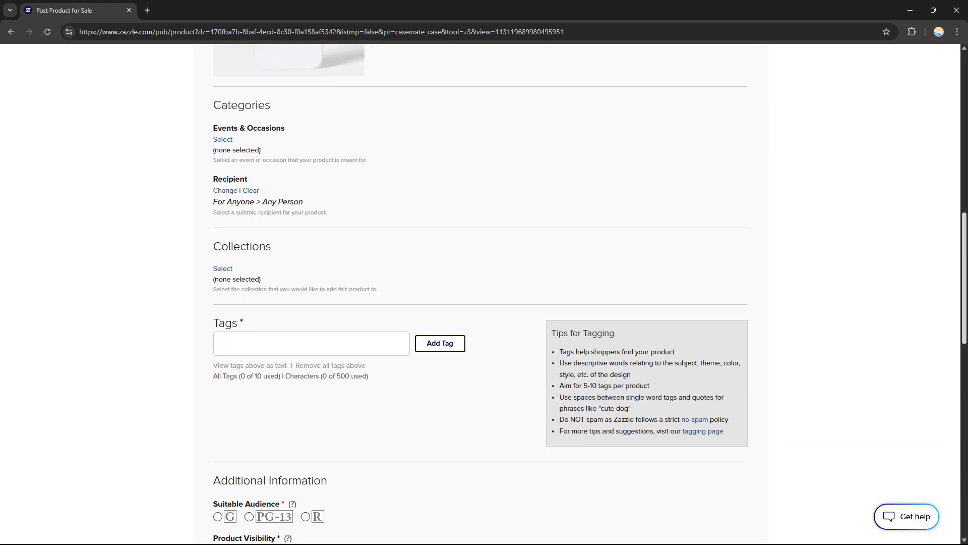
scroll(47, 236, down, 1)
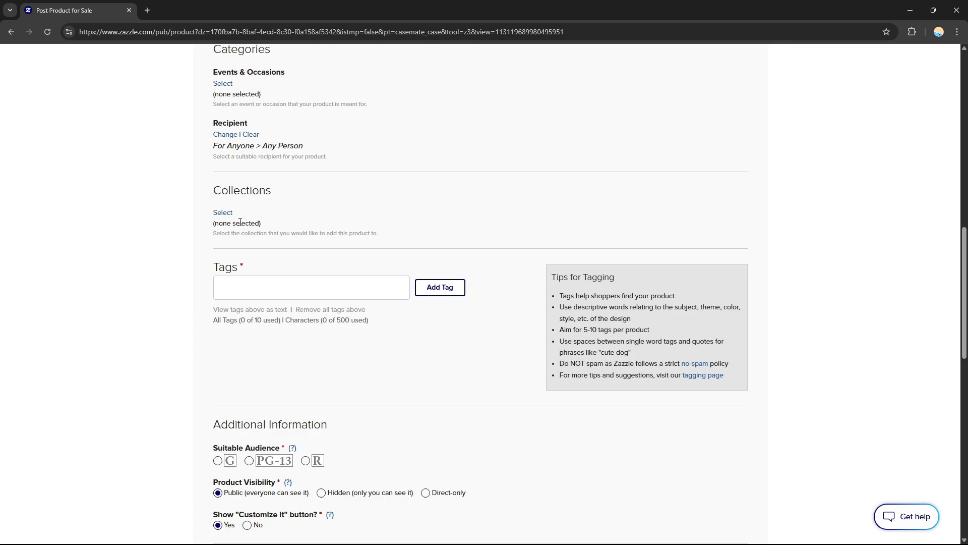
click(224, 212)
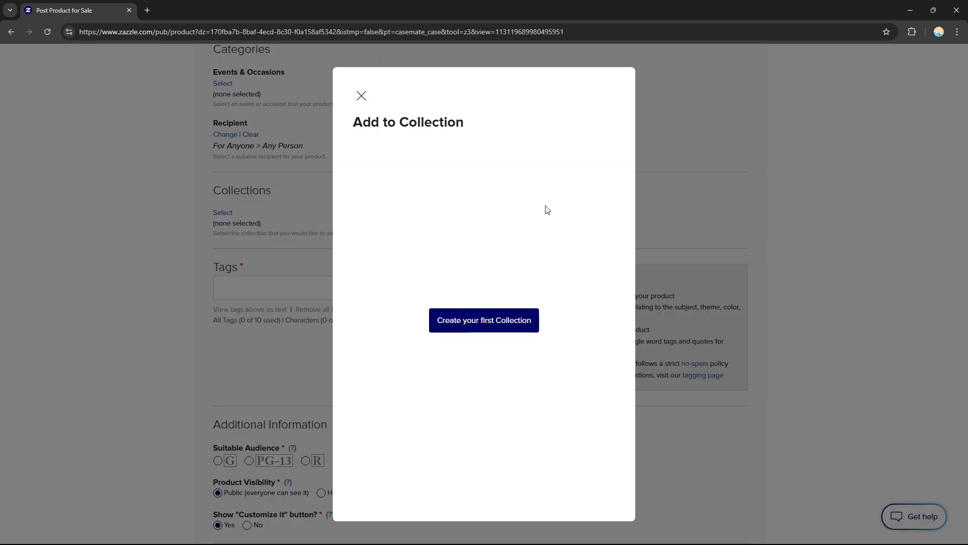
click(272, 260)
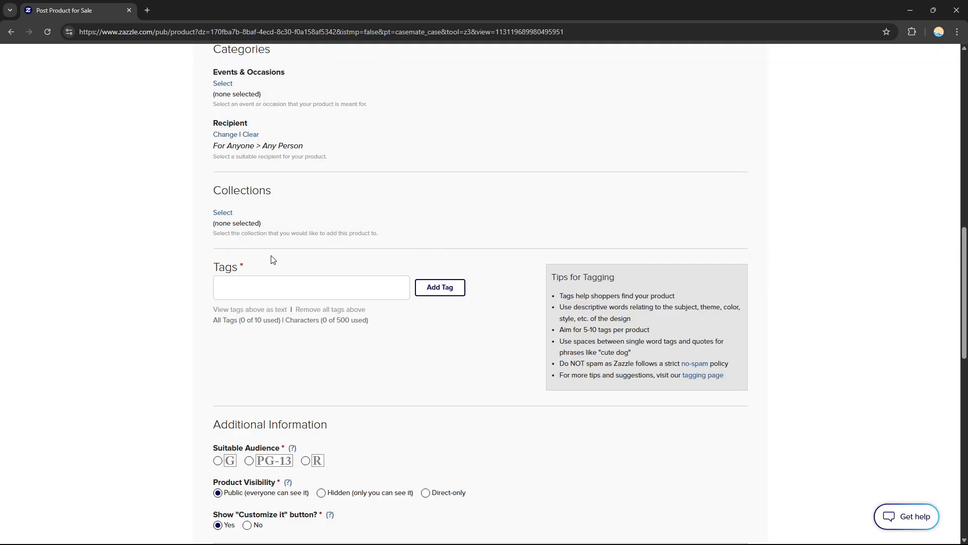
Examine the required tags field with its tagging tips and review the sections around it.
drag(963, 326, 957, 352)
click(308, 196)
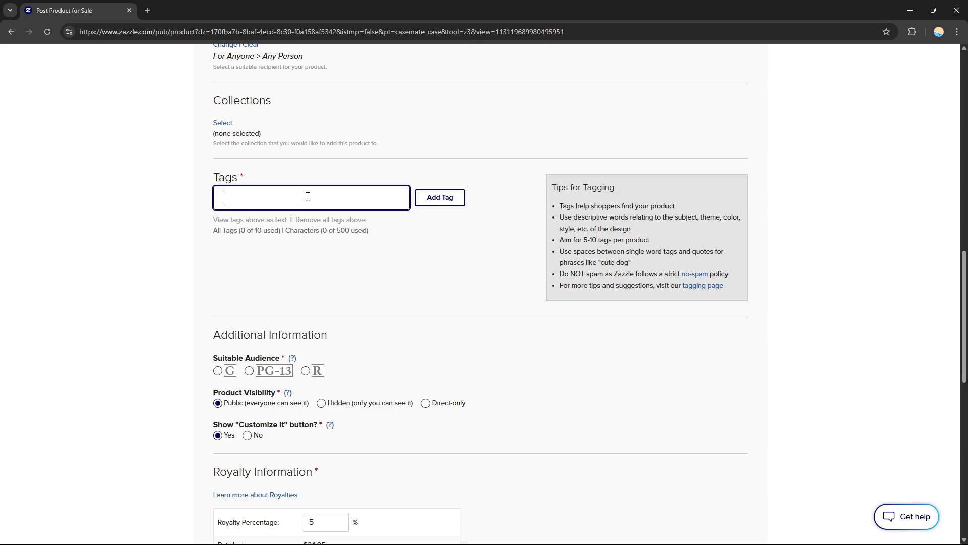
drag(216, 177, 242, 180)
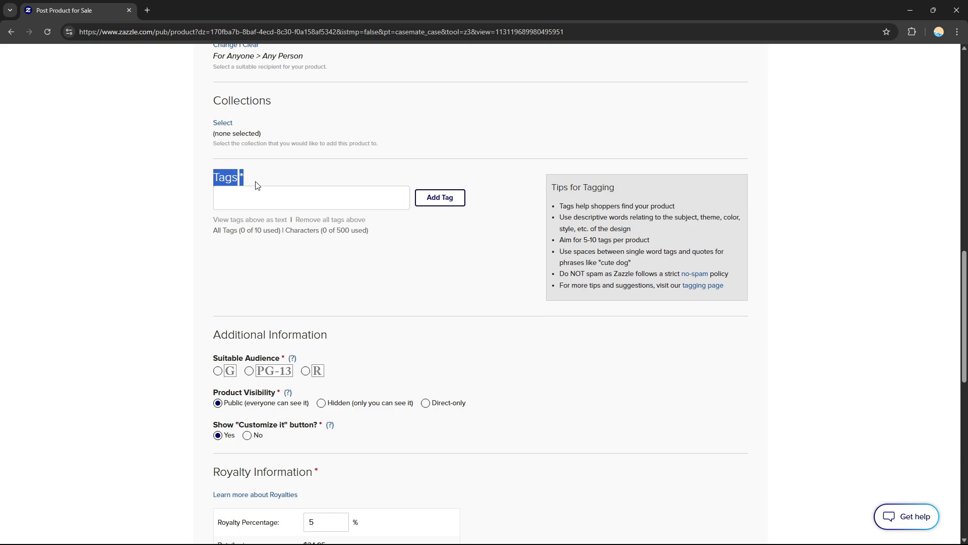
click(265, 204)
scroll(480, 293, up, 9)
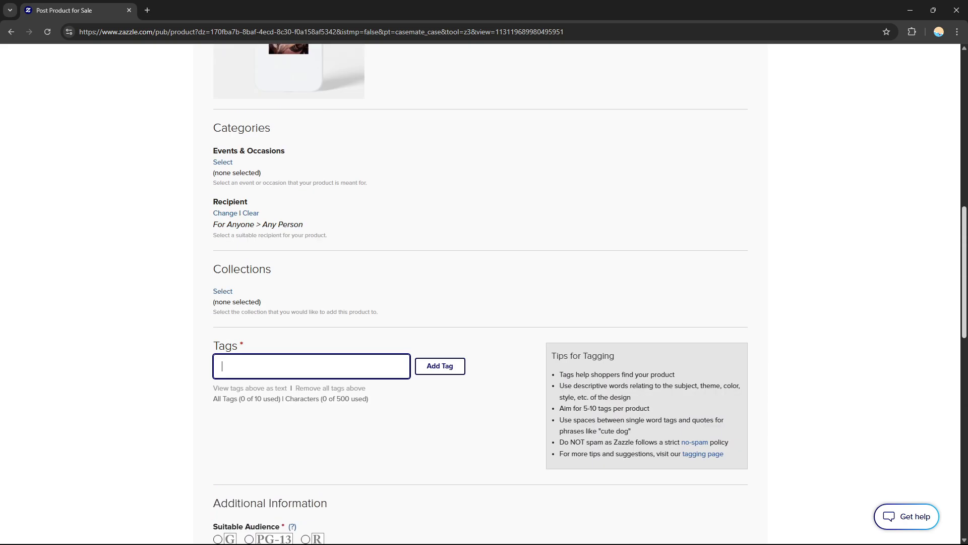
scroll(481, 292, down, 10)
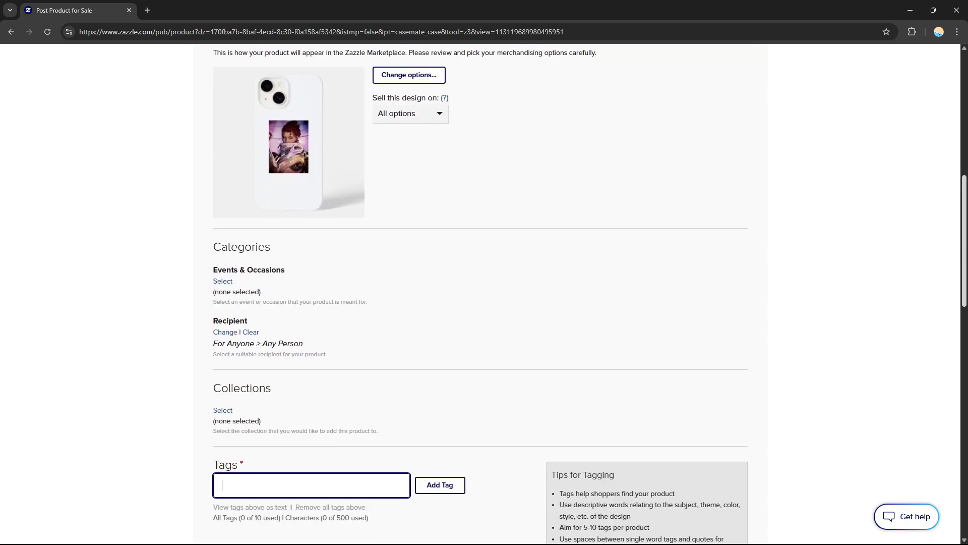
scroll(480, 293, up, 5)
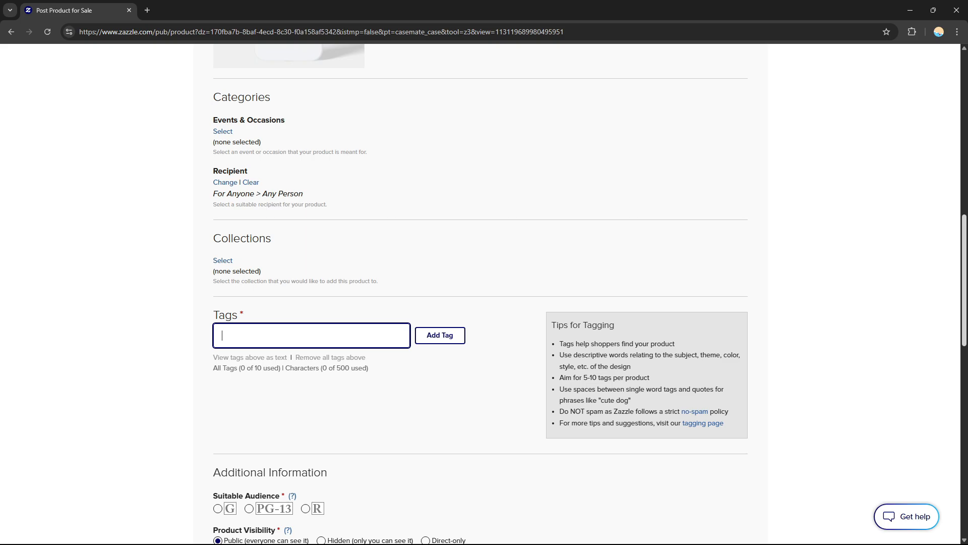
scroll(568, 328, up, 1)
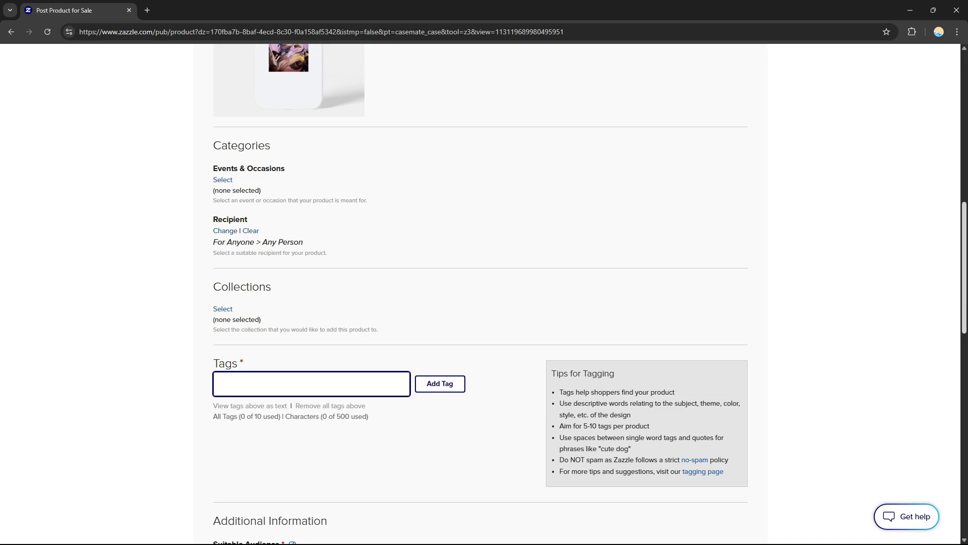
Try the suitable audience ratings and set the product's audience to G.
scroll(106, 213, down, 6)
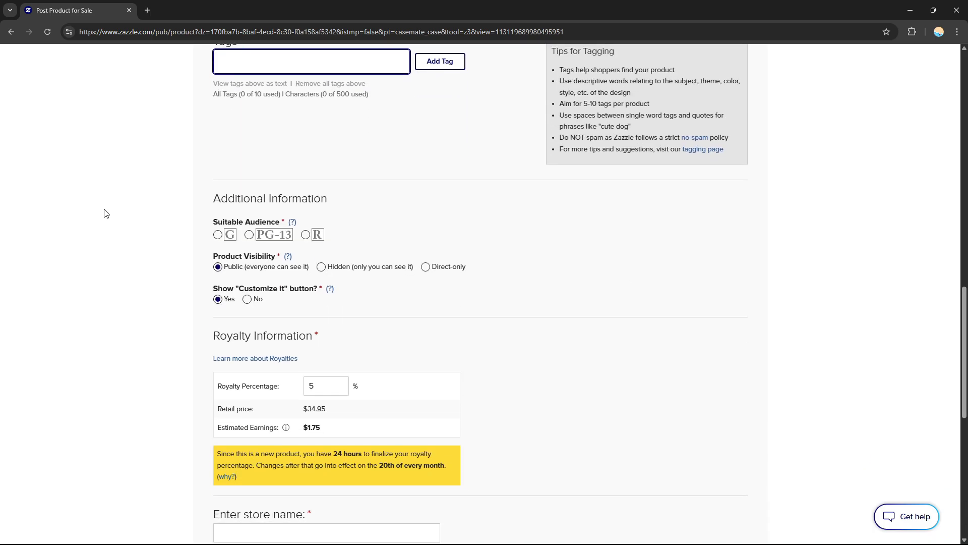
click(219, 236)
click(258, 237)
click(313, 237)
click(218, 236)
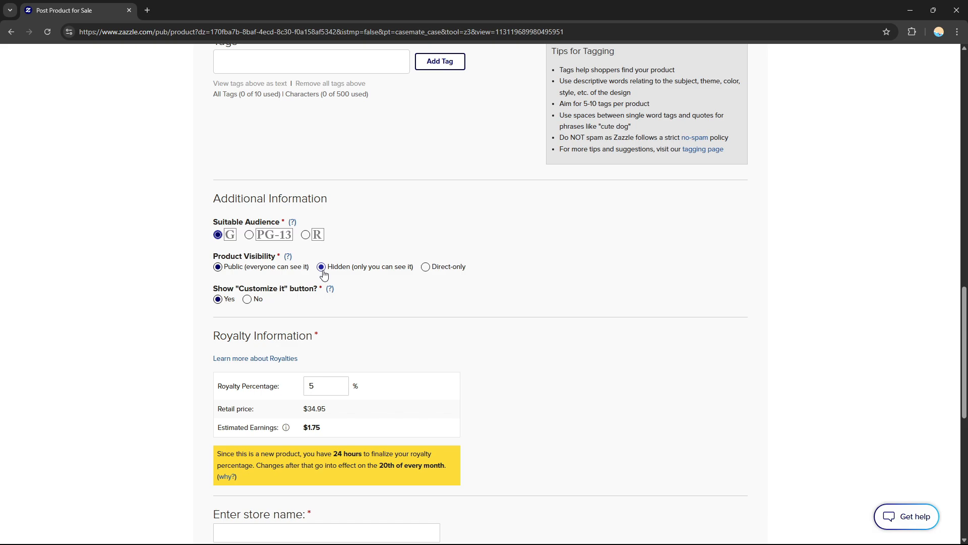
Set the product visibility to Public and choose Yes for showing the "Customize it" button.
click(322, 268)
click(218, 266)
drag(965, 333, 965, 117)
scroll(949, 426, down, 18)
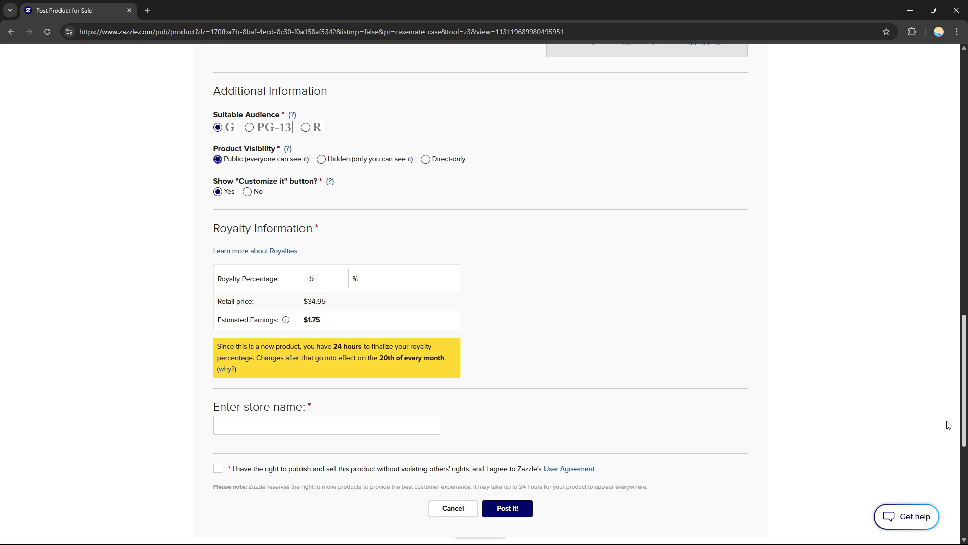
click(217, 191)
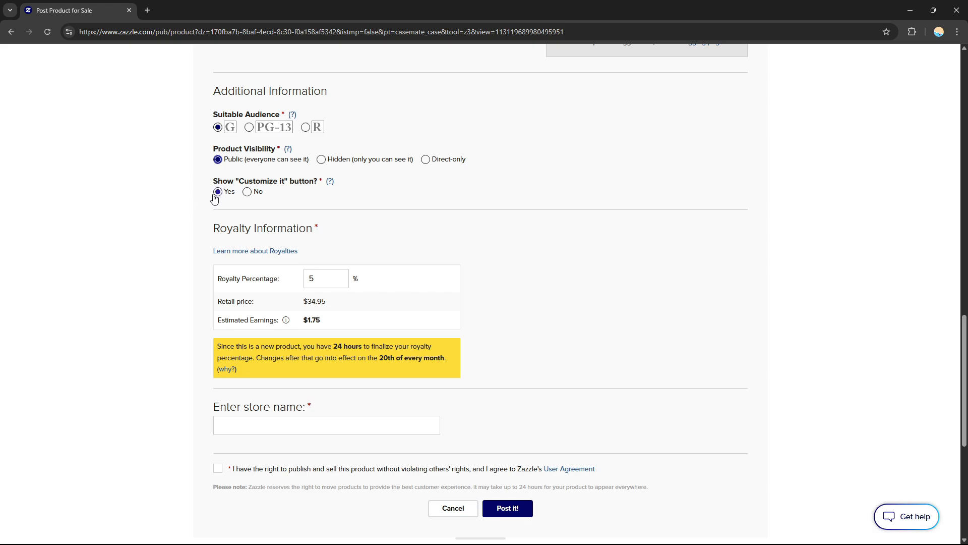
Keep the royalty at 5%, enter Pitsshop as the store name, and accept the publishing rights and User Agreement statement.
scroll(215, 198, up, 1)
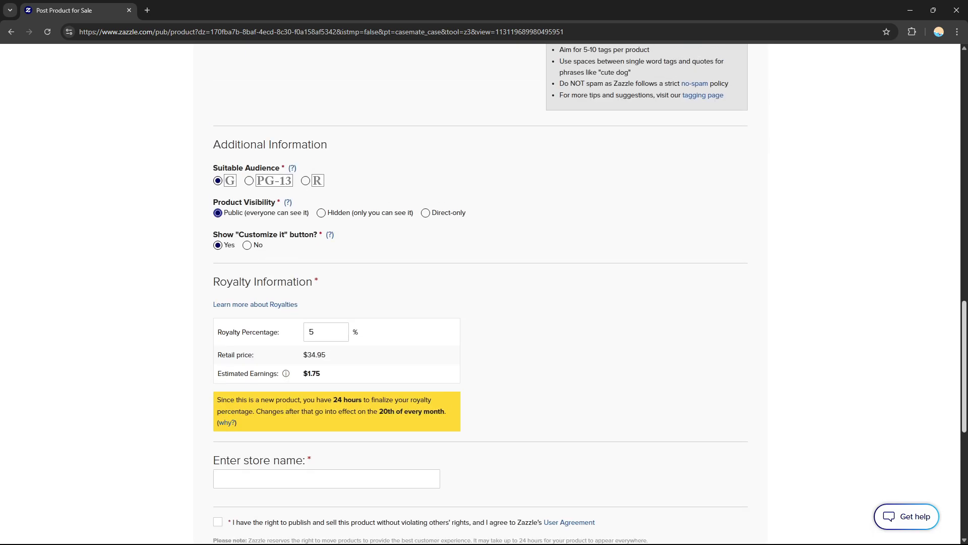
scroll(241, 241, down, 2)
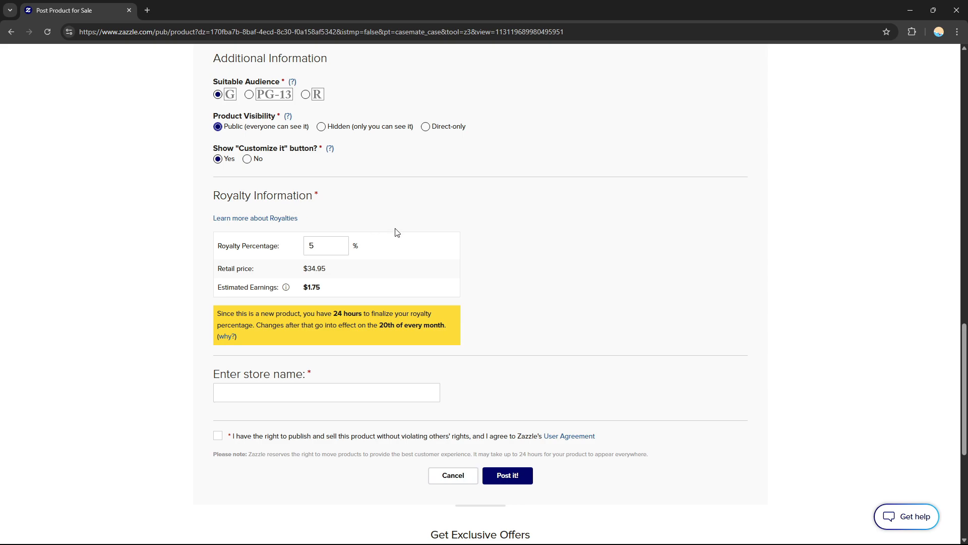
click(319, 249)
click(325, 270)
click(318, 389)
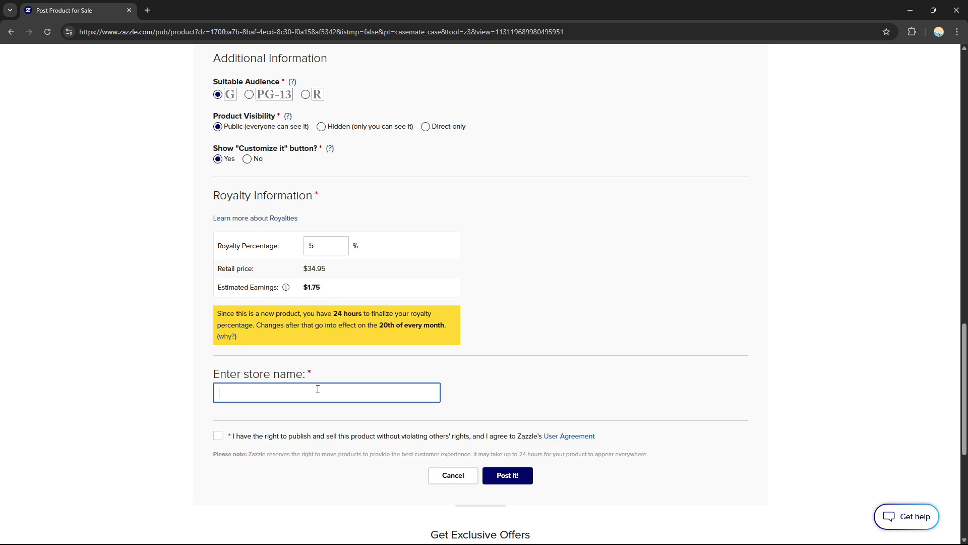
text(Pitsshop)
click(217, 436)
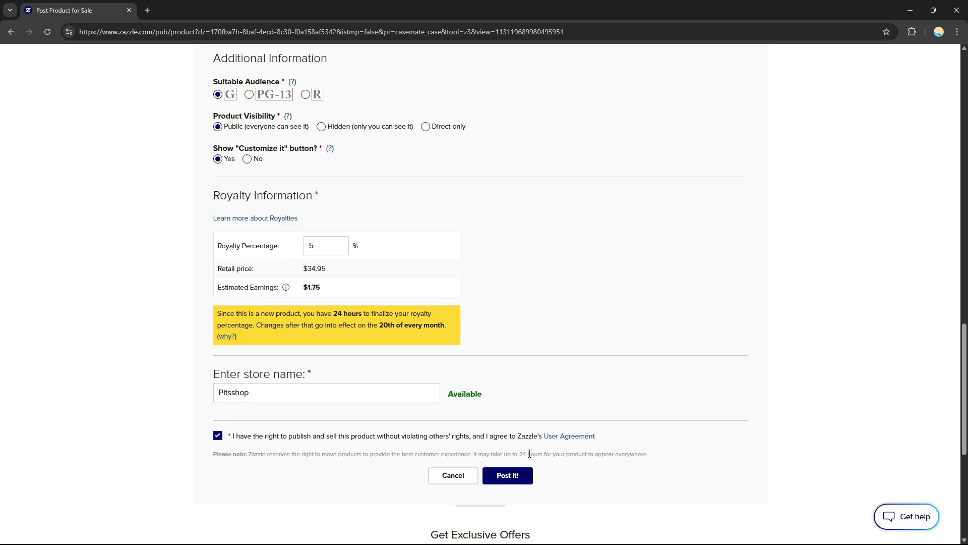
Post the phone case for sale and accept the notice about its appearance in search results.
scroll(964, 388, up, 8)
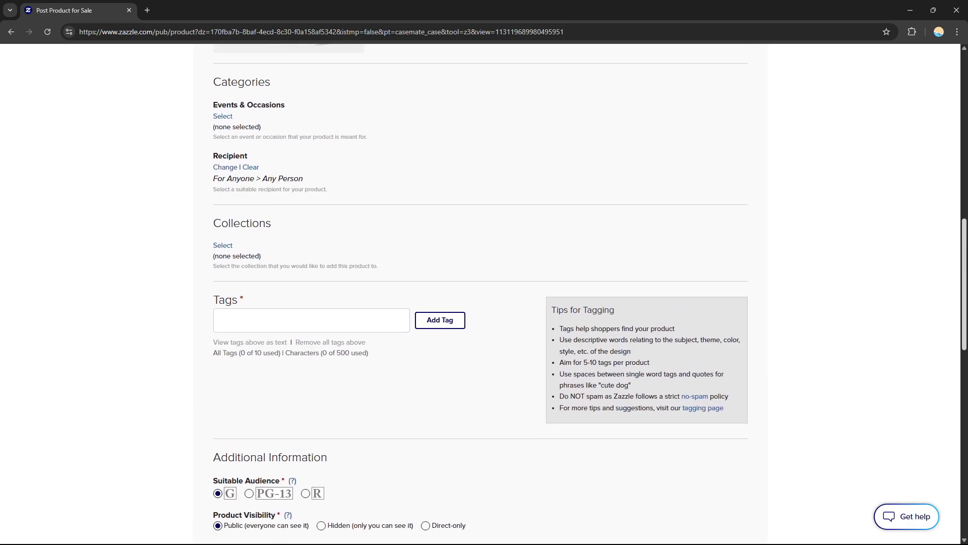
scroll(963, 388, down, 10)
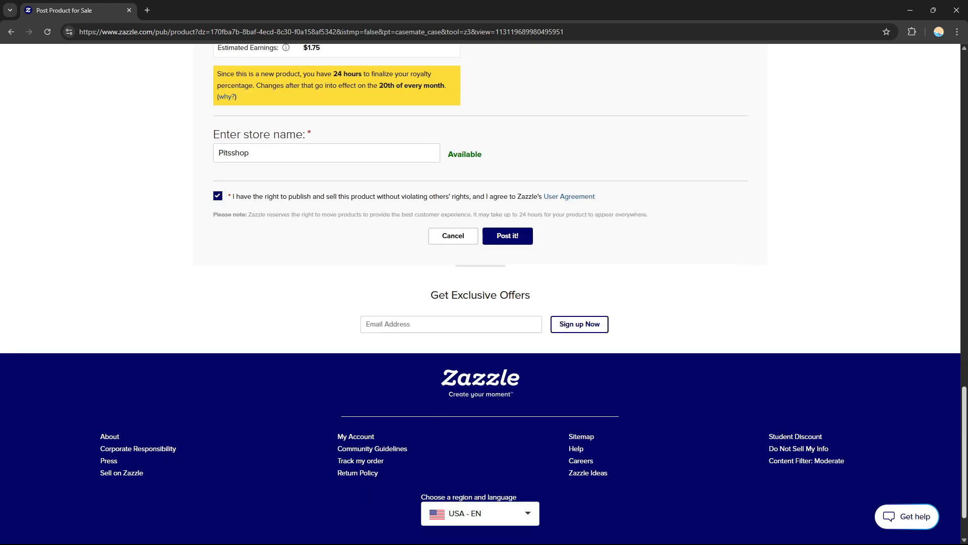
click(521, 237)
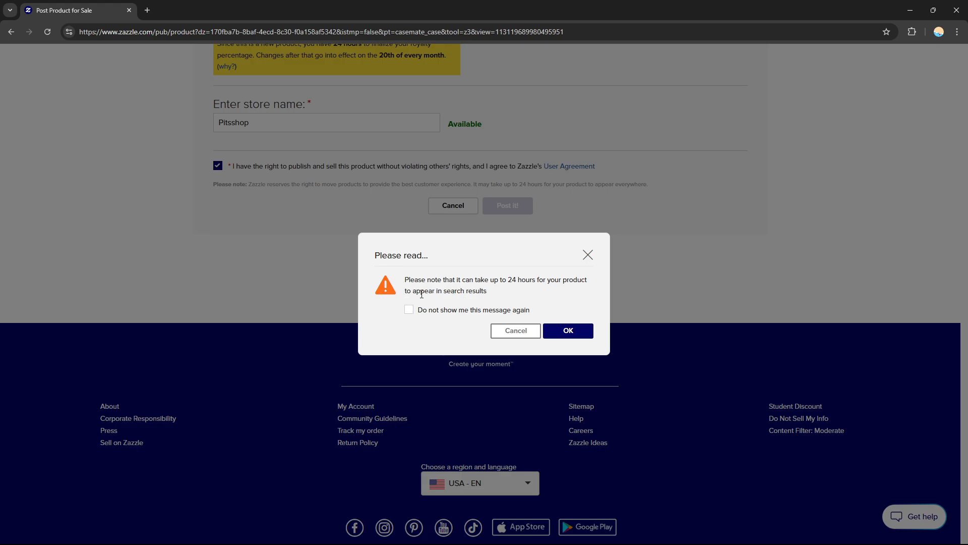
click(563, 332)
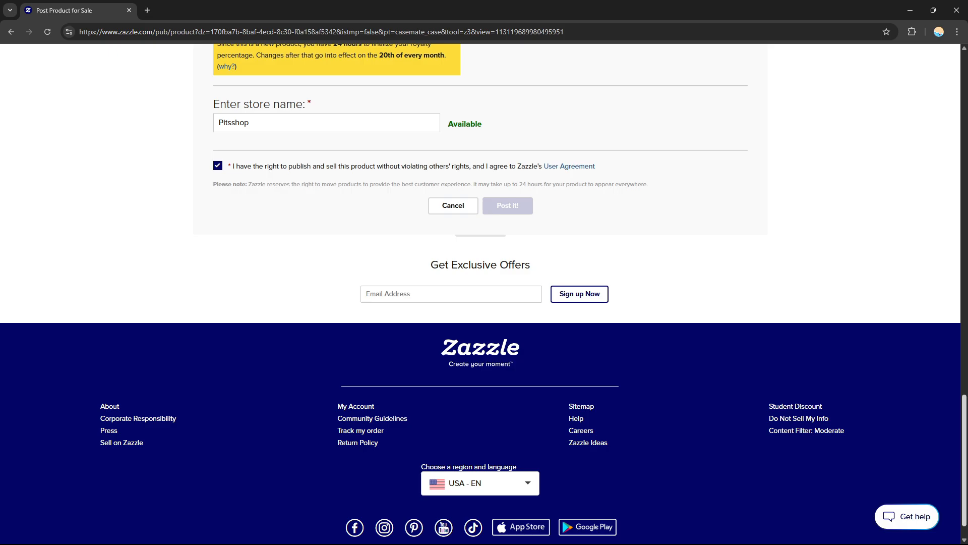
drag(965, 429, 965, 380)
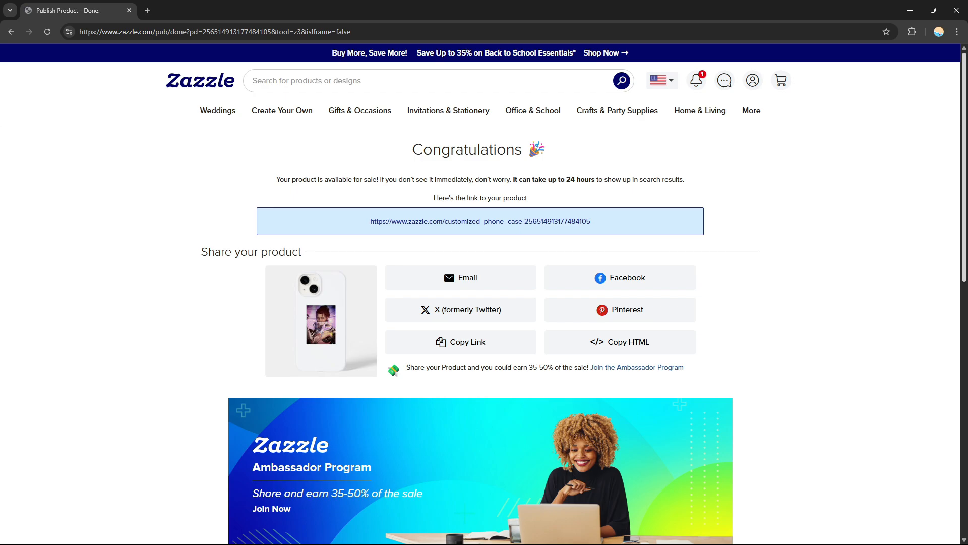
Review the sharing, design transfer and store options for the posted phone case and open its product page.
drag(964, 160, 956, 92)
scroll(961, 172, down, 1)
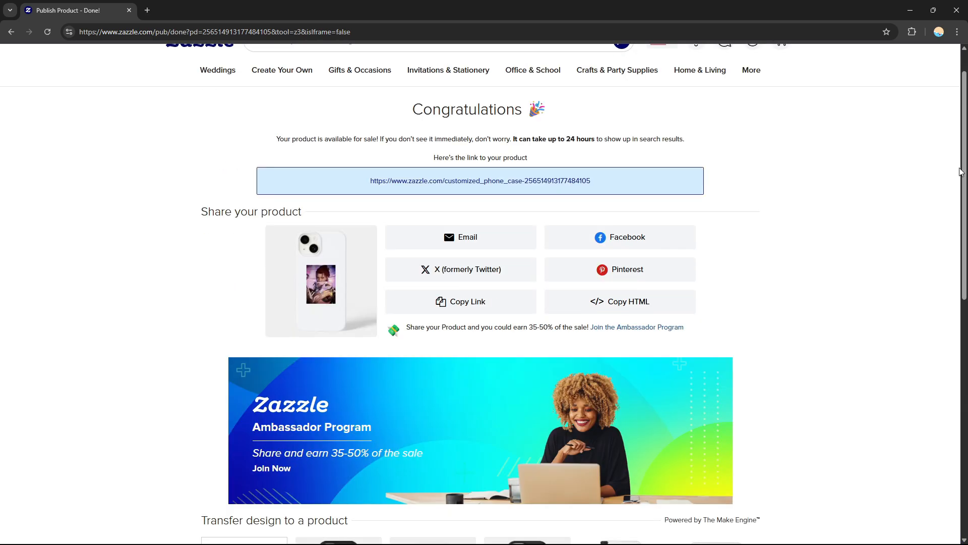
scroll(960, 172, up, 1)
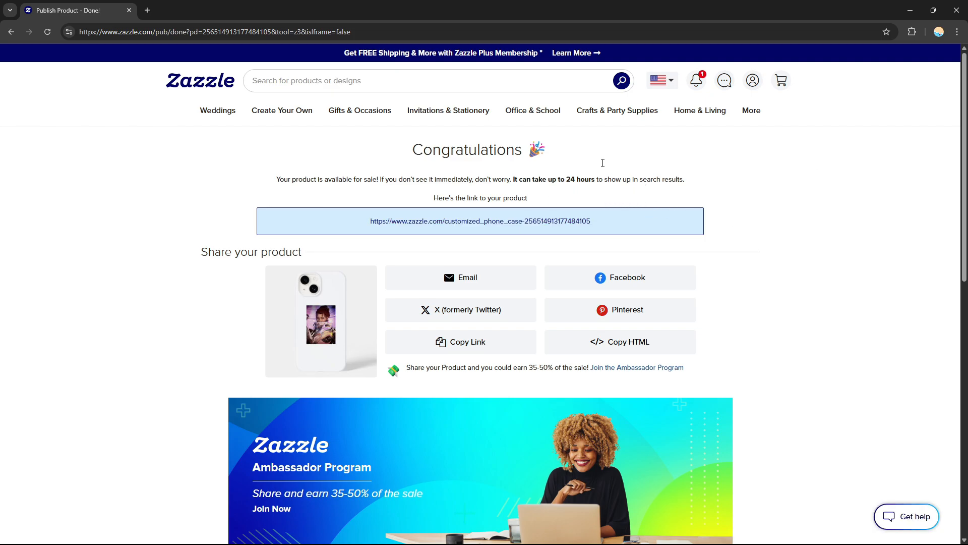
scroll(612, 180, down, 6)
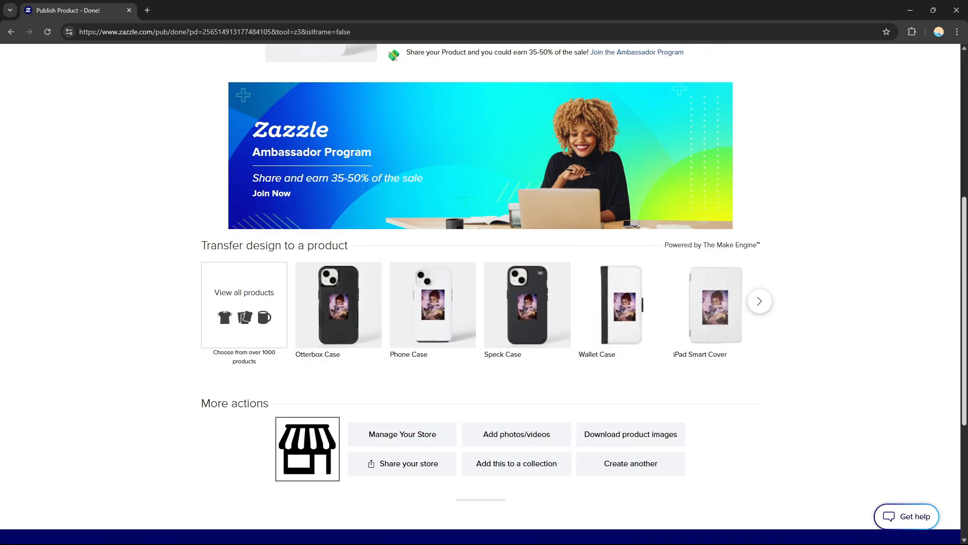
scroll(611, 180, up, 6)
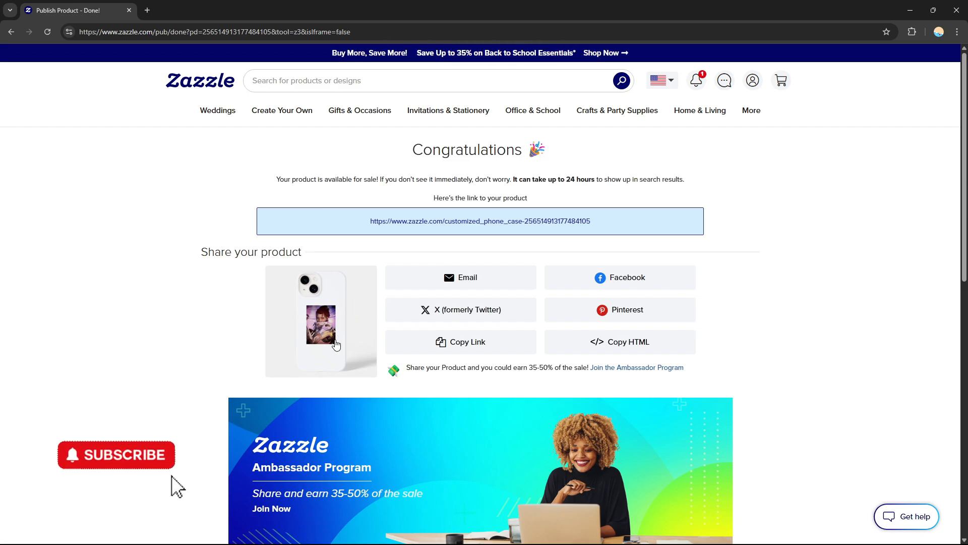
click(335, 345)
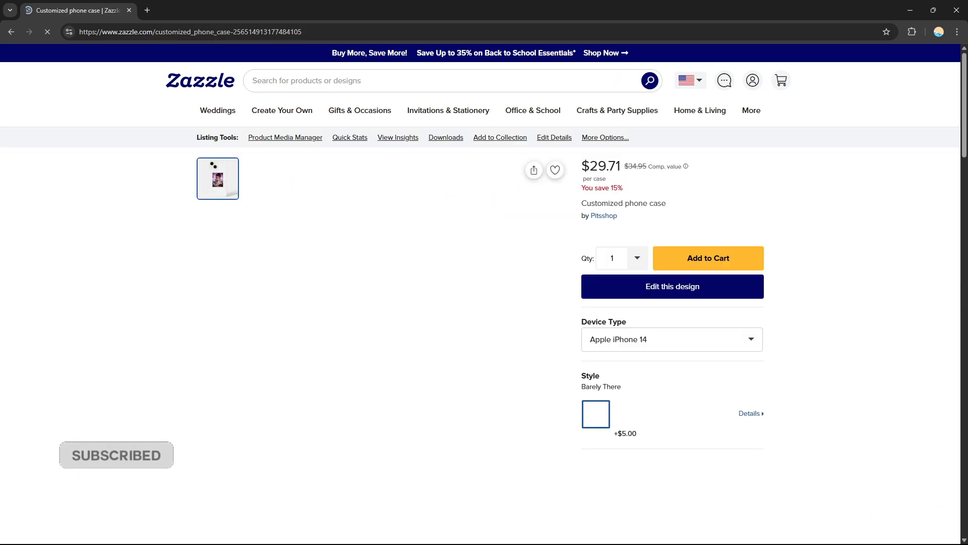